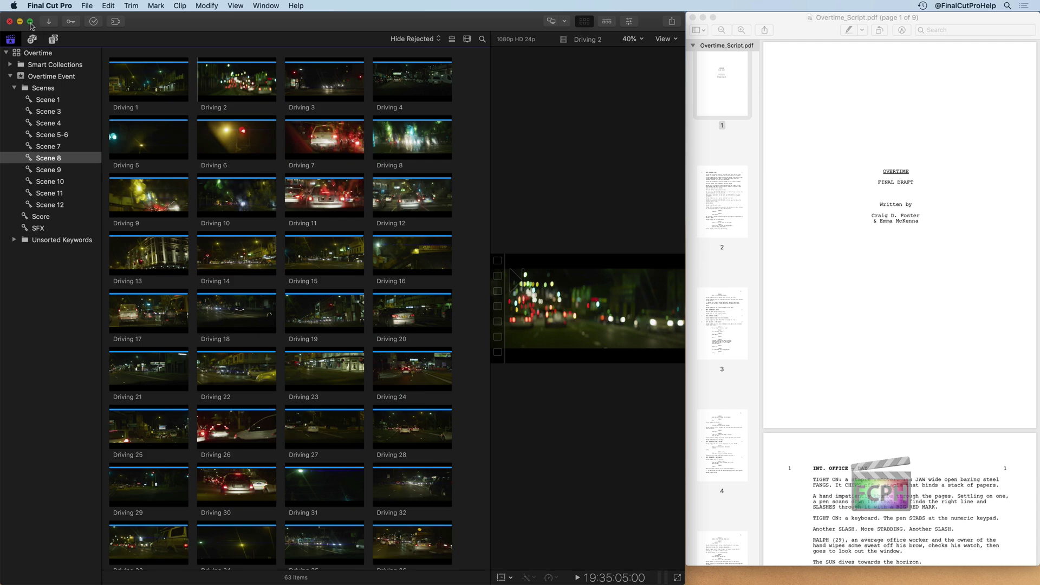
Enlarge the editing window to fill the screen and open the Scene 4 keyword collection to view its clips
click(31, 22)
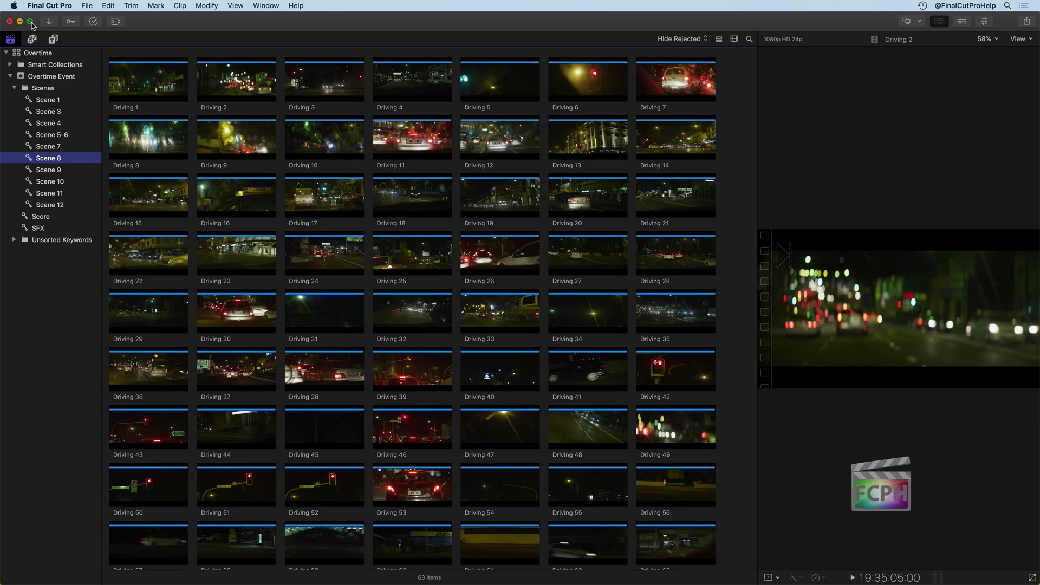
click(53, 124)
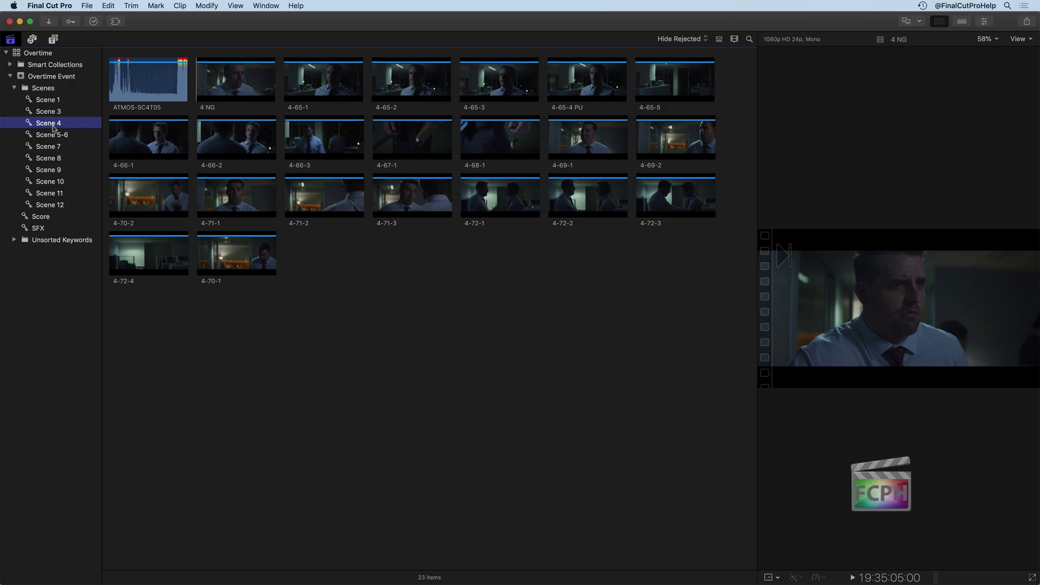
click(317, 137)
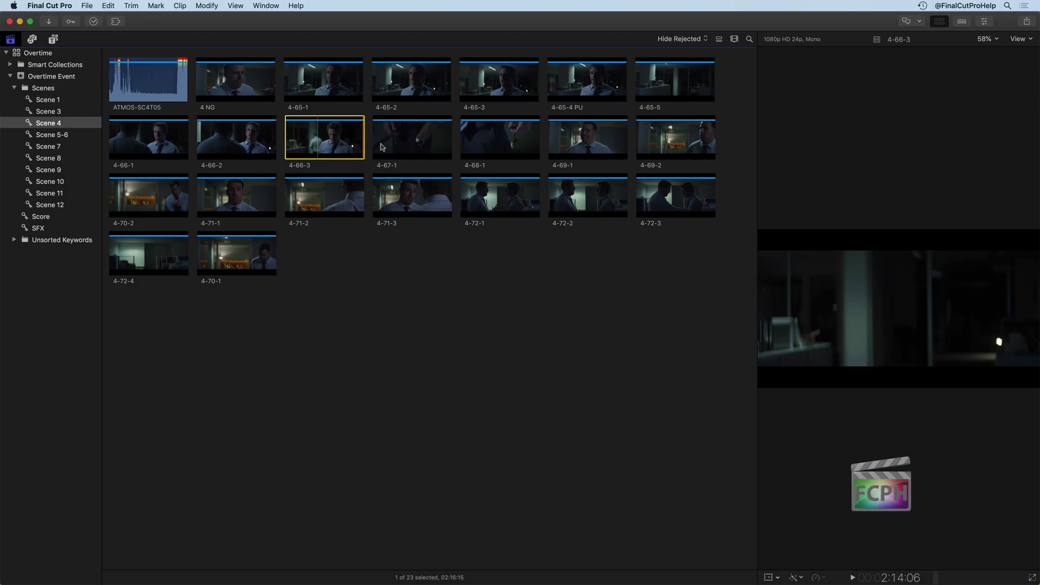
click(404, 142)
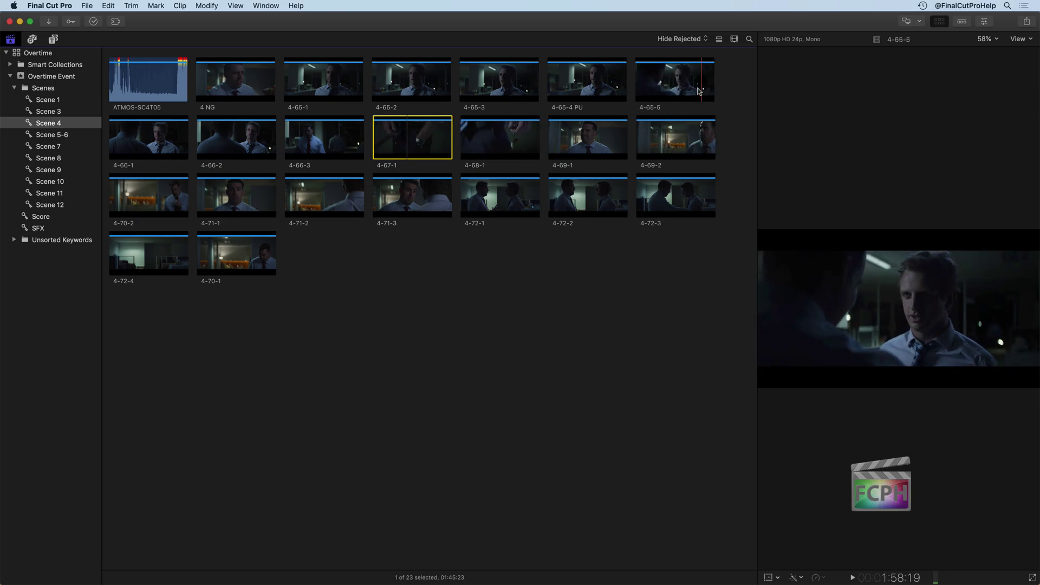
Expand the browser filmstrips so that each thumbnail represents 10 seconds of footage
click(735, 40)
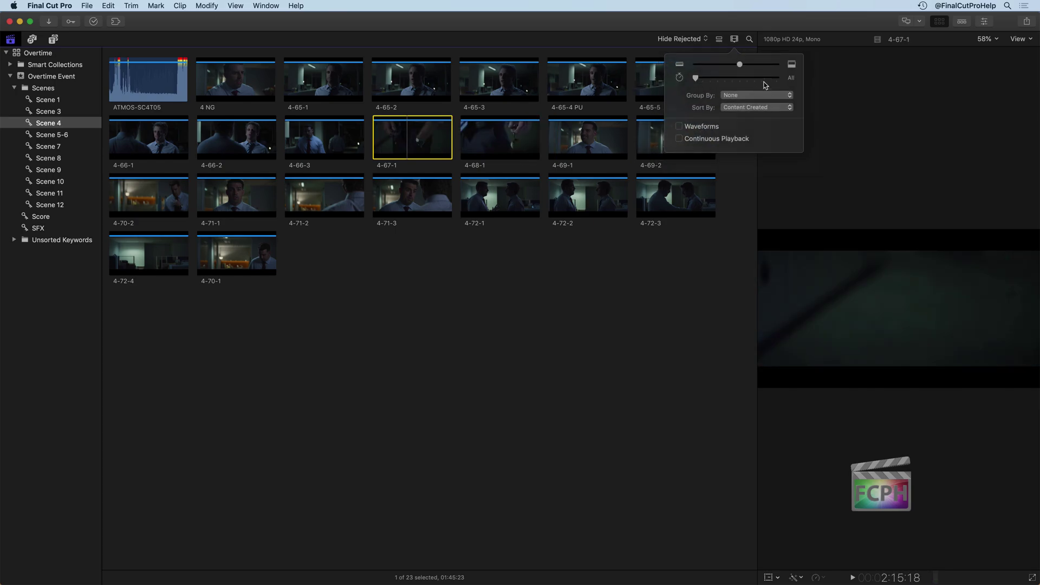
drag(696, 79, 741, 81)
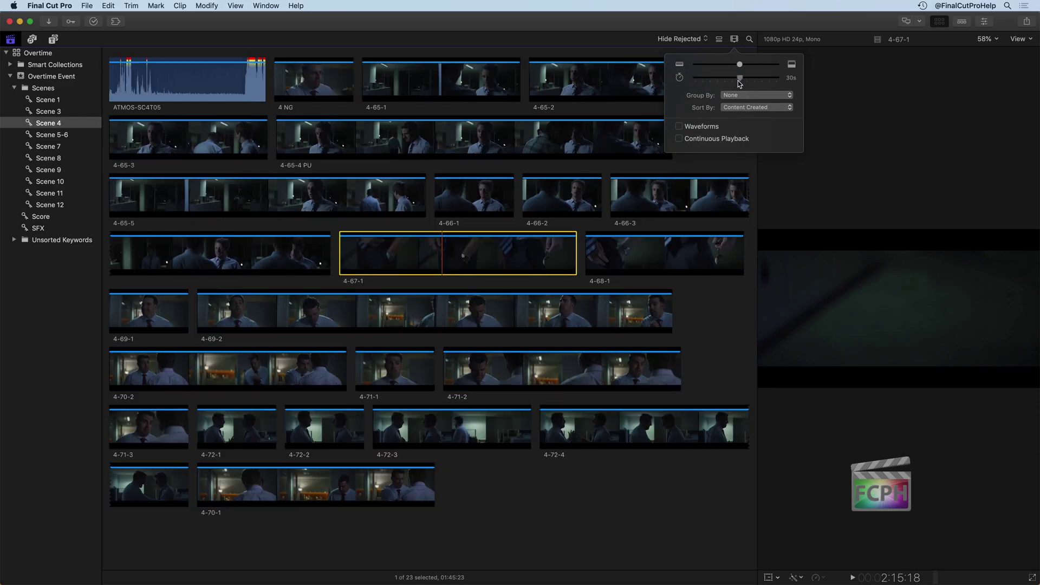
drag(740, 80, 746, 80)
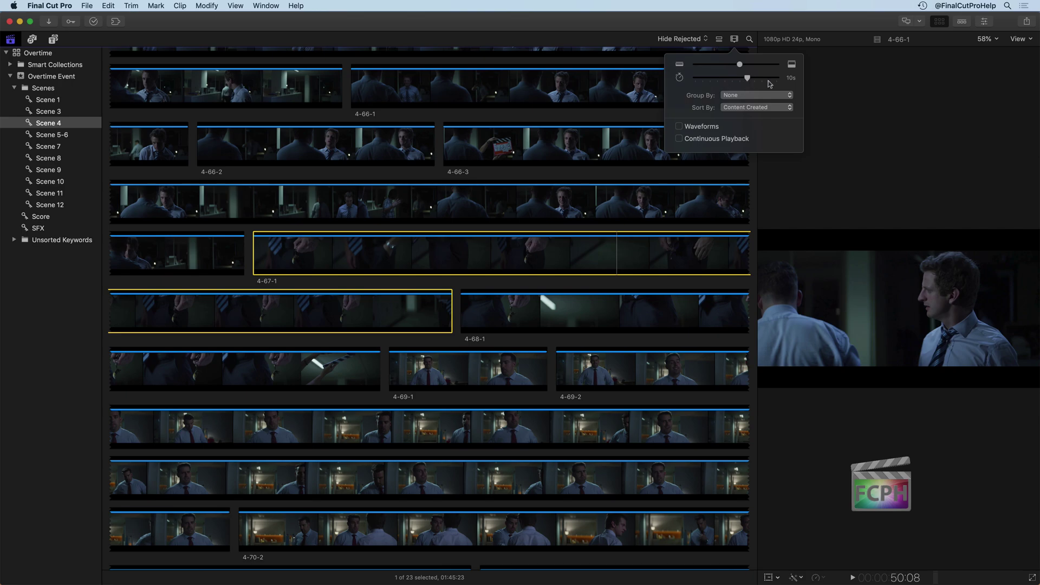
click(514, 178)
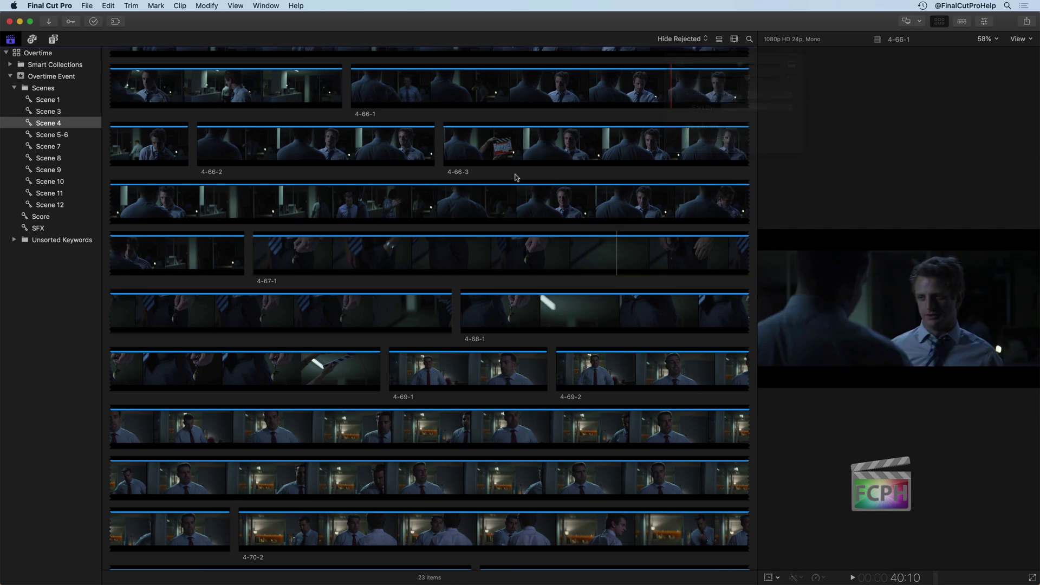
Play the clip 4 NG to review it and mark the whole clip as rejected
scroll(515, 178, up, 3)
scroll(513, 177, up, 5)
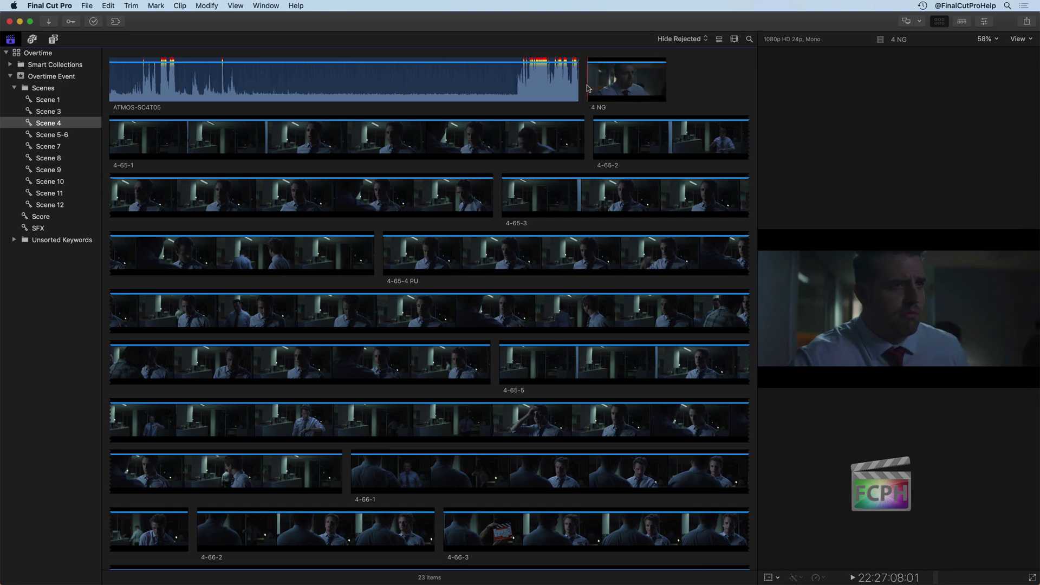
key(space)
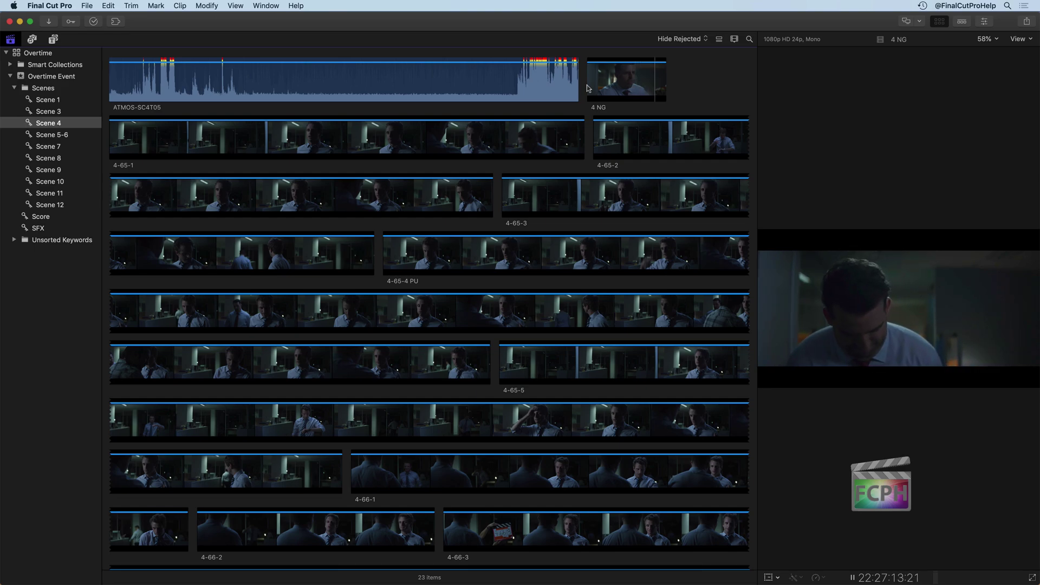
key(space)
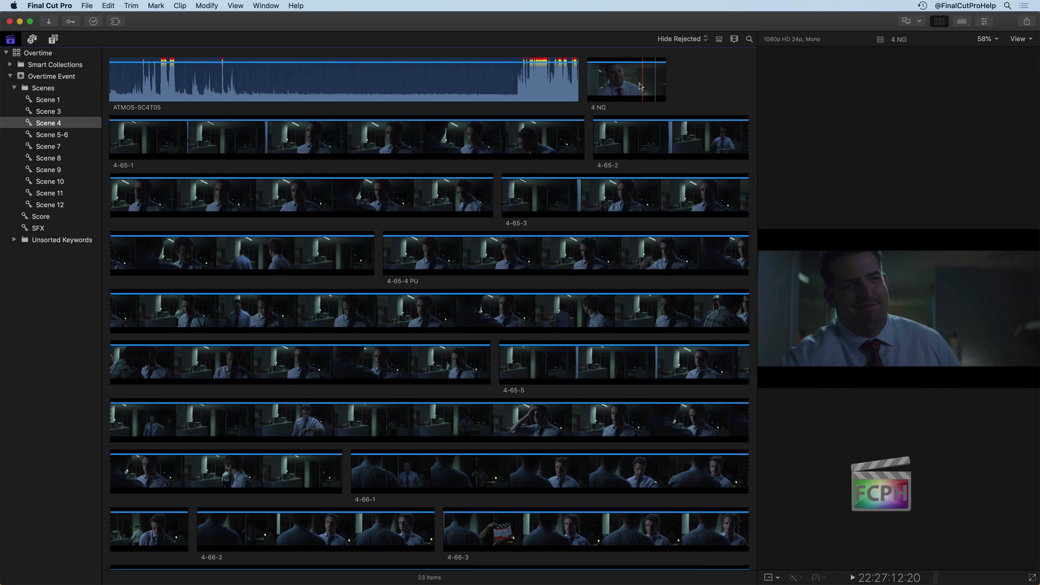
click(612, 82)
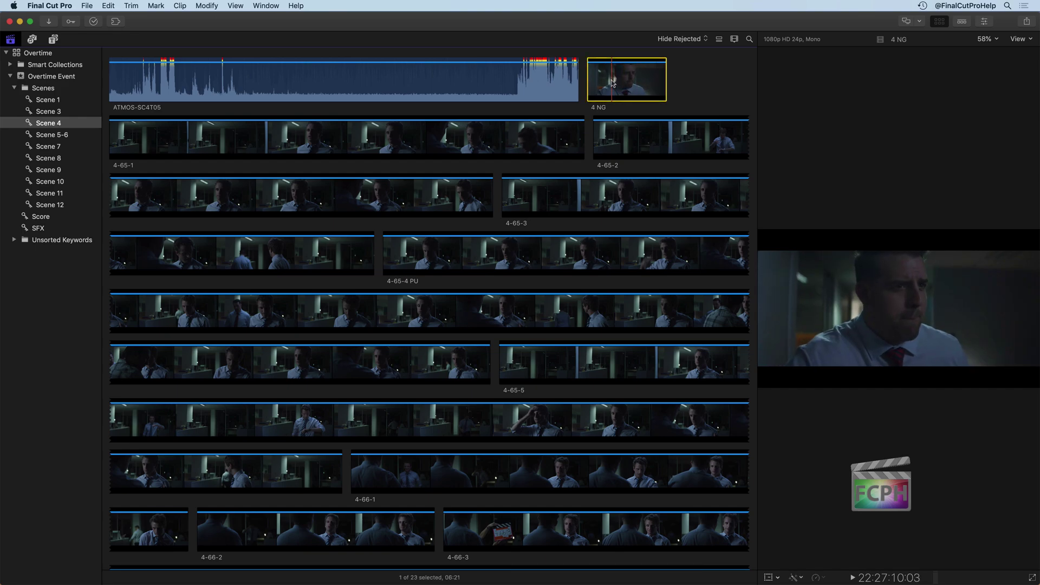
key(Delete)
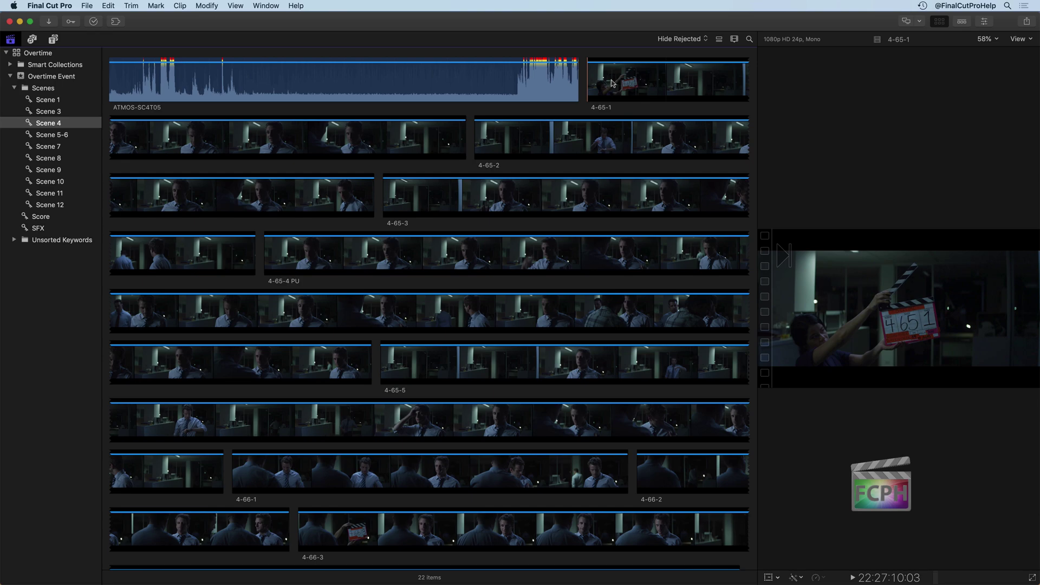
Show all clips in the browser and reject the opening 16:11 and the closing 3:23 of clip 4-65-1
click(699, 41)
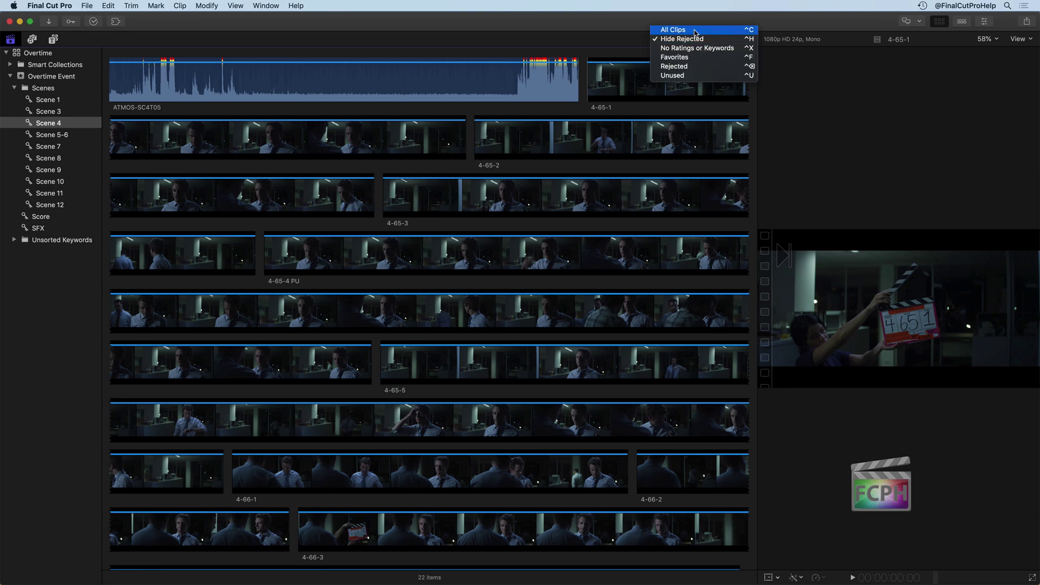
click(693, 31)
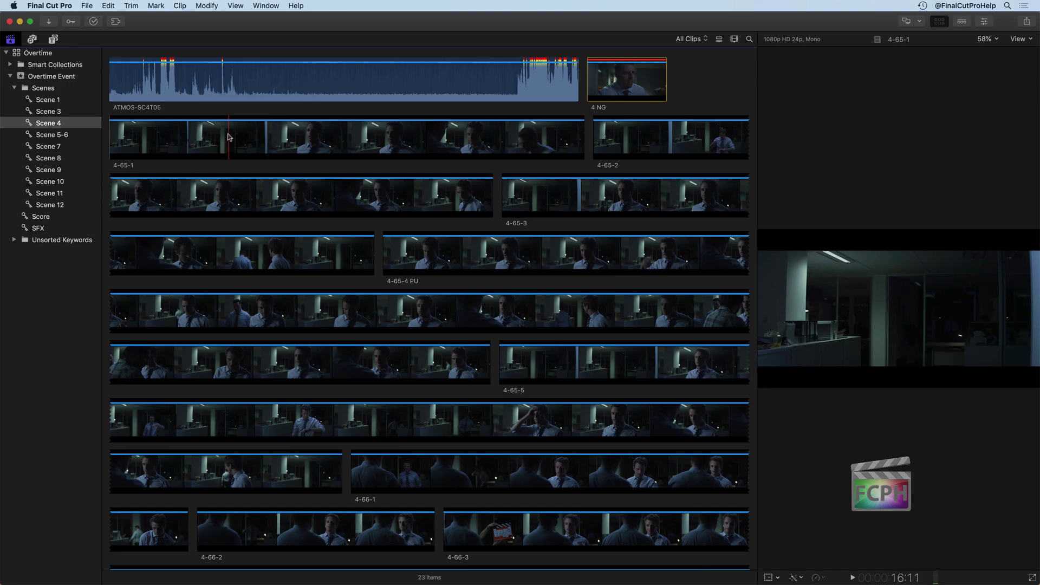
drag(208, 134, 95, 136)
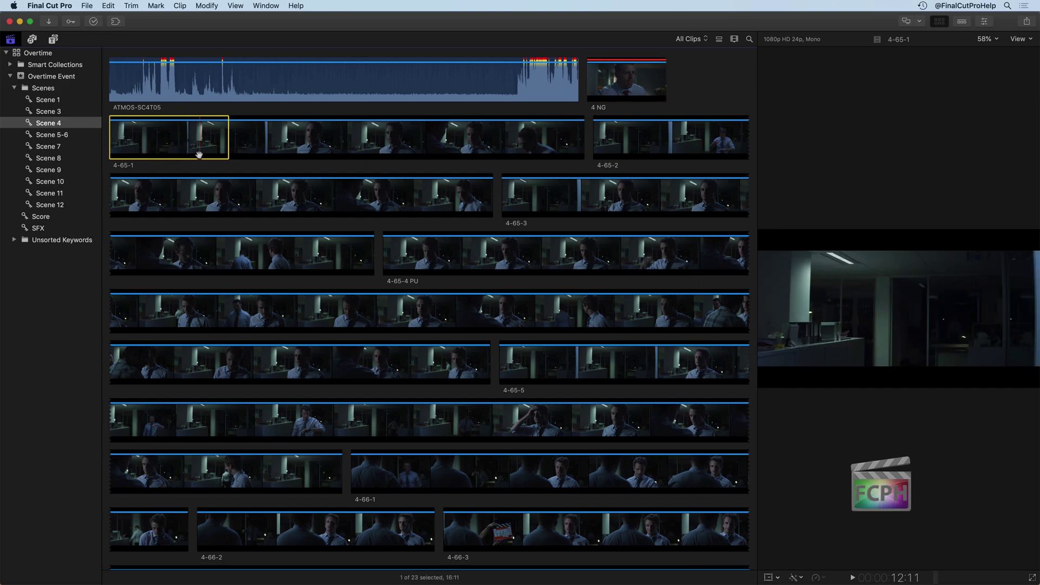
key(Delete)
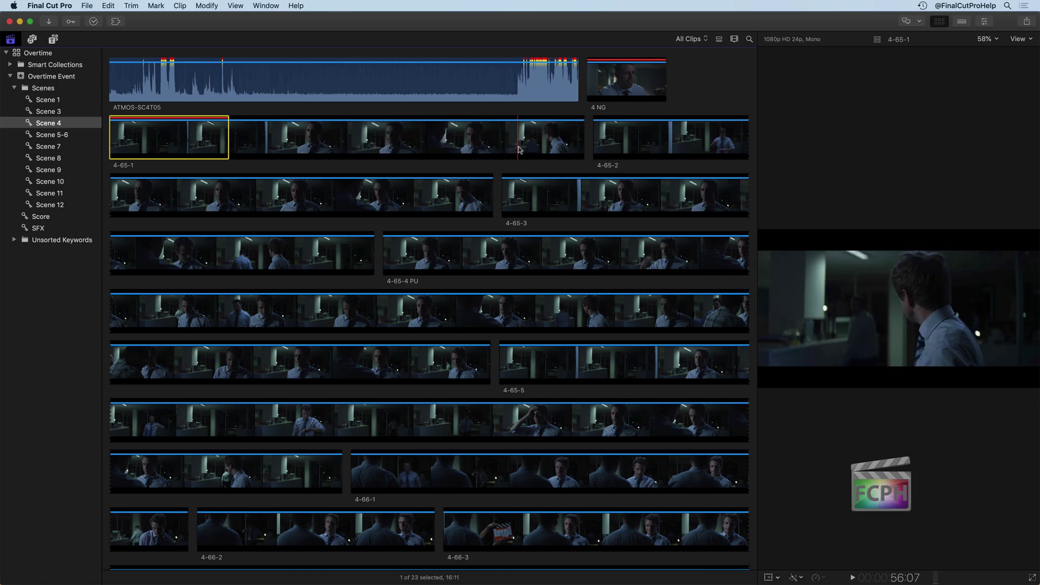
click(558, 142)
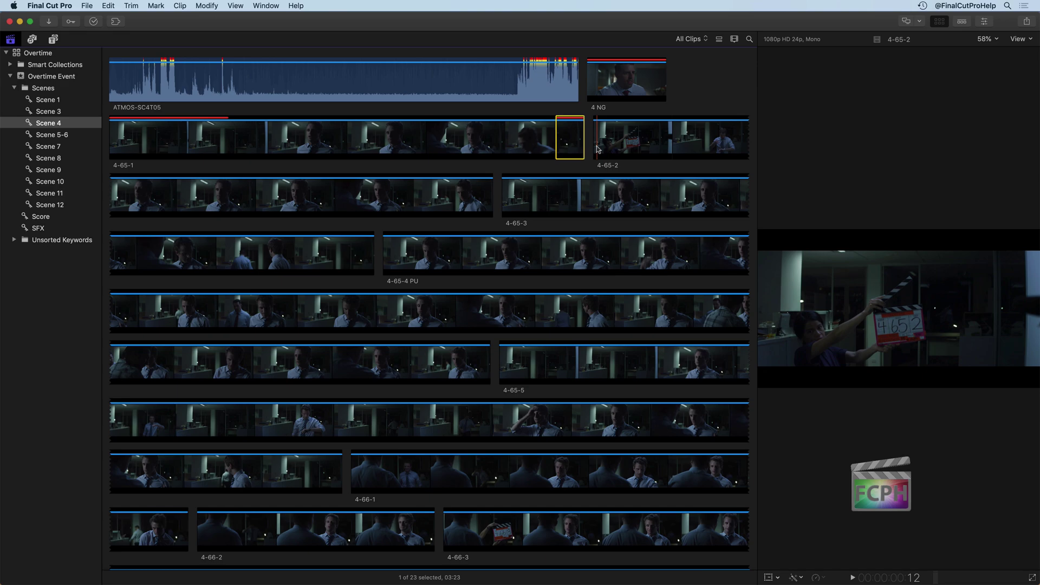
click(684, 95)
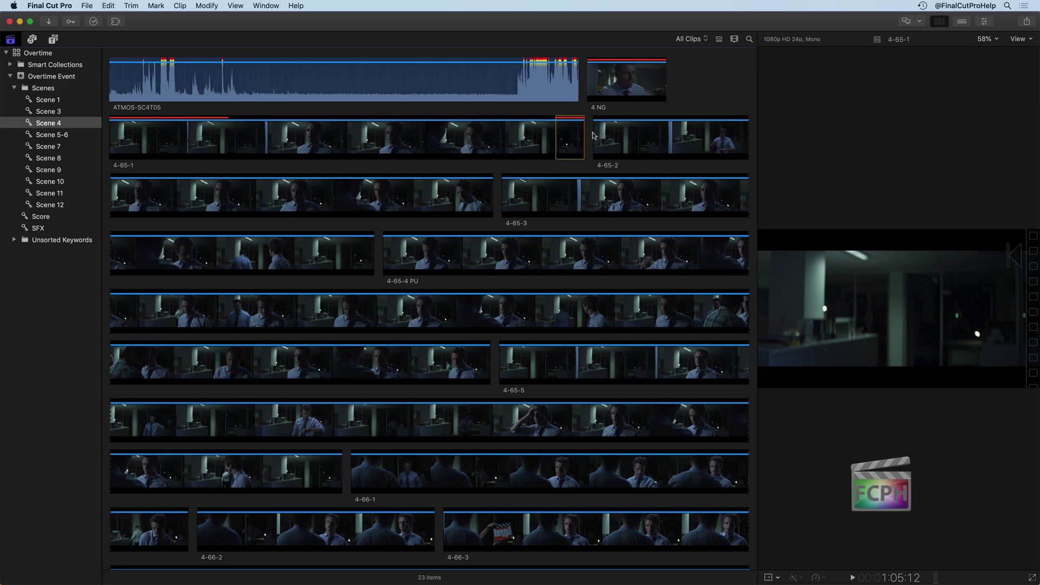
Filter the browser to hide rejected footage and reject the one-frame leftover at the end of clip 4-65-1
click(695, 40)
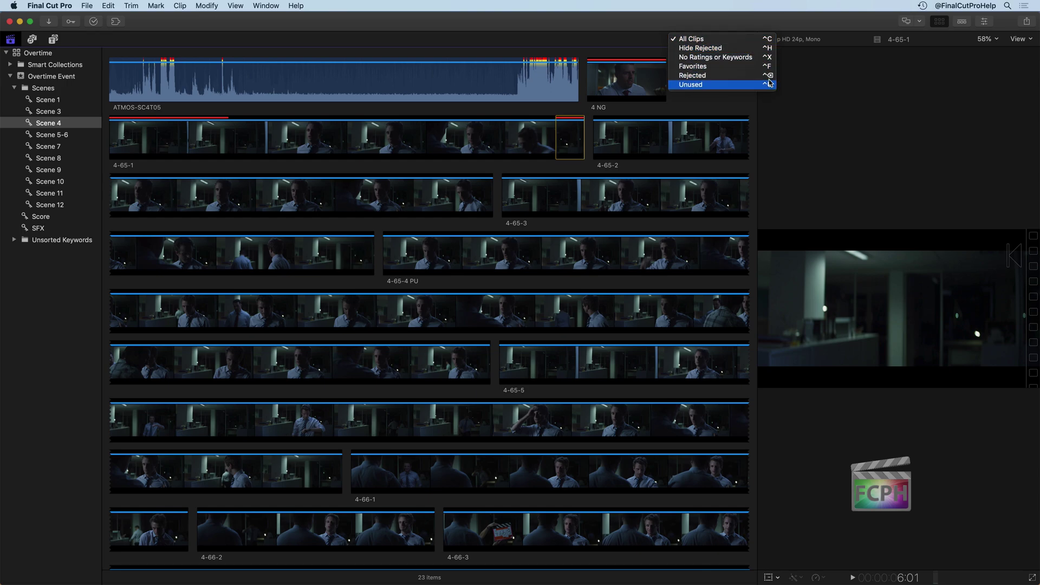
click(701, 48)
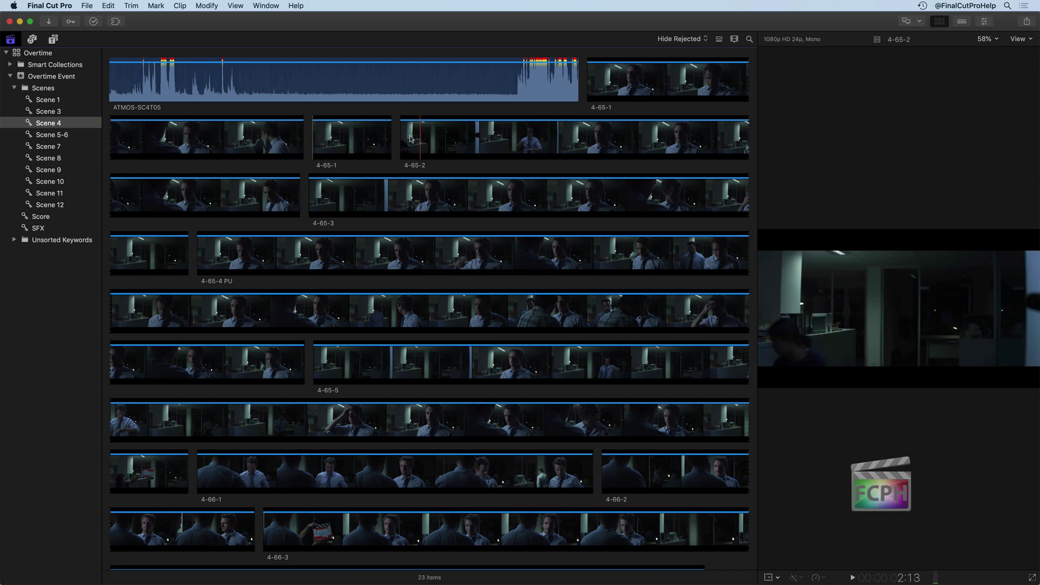
click(325, 141)
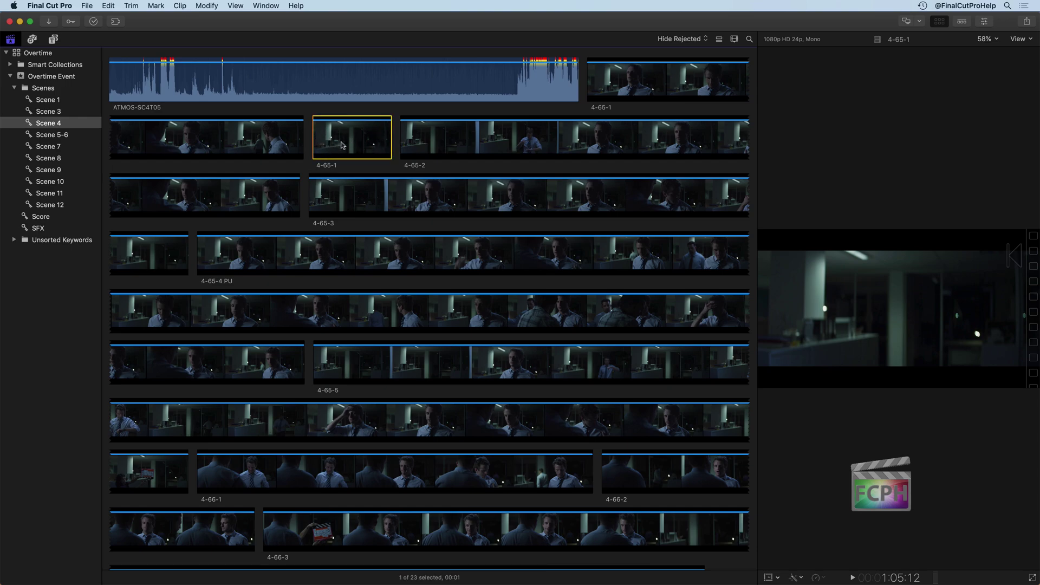
key(Delete)
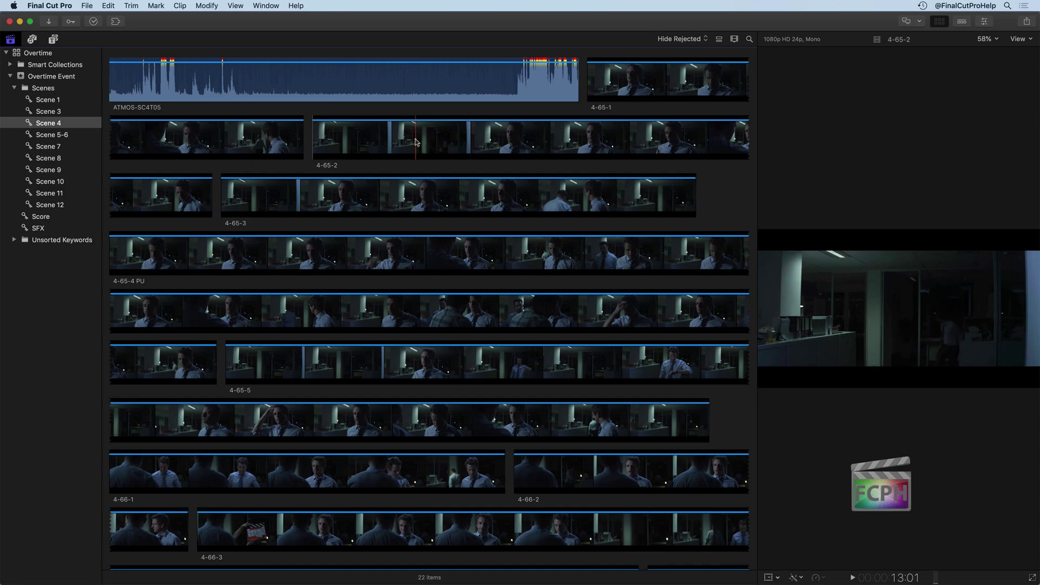
Reject about the first 12 seconds of clip 4-65-2, including the slate
drag(413, 142, 314, 142)
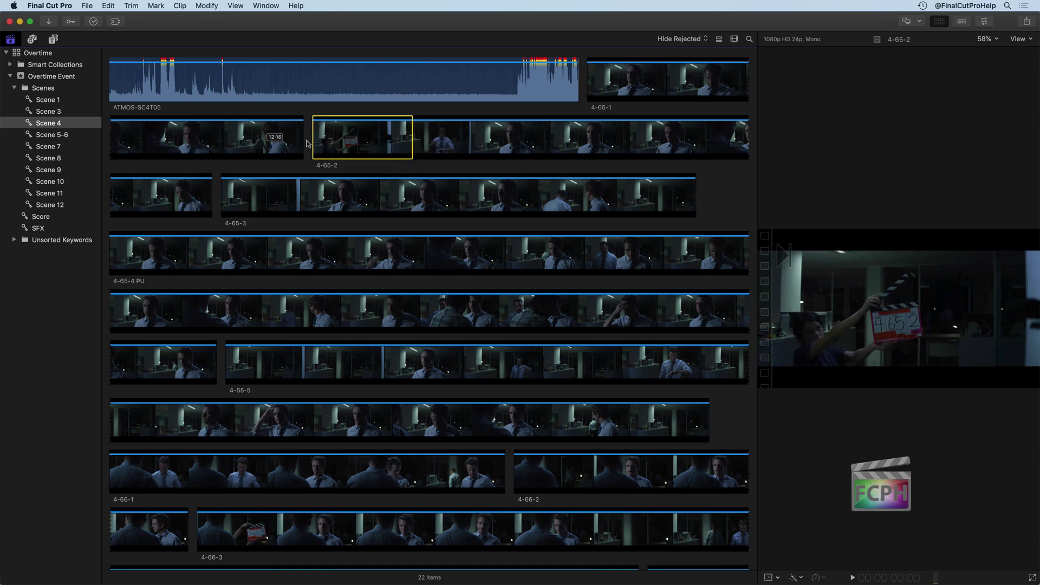
key(Delete)
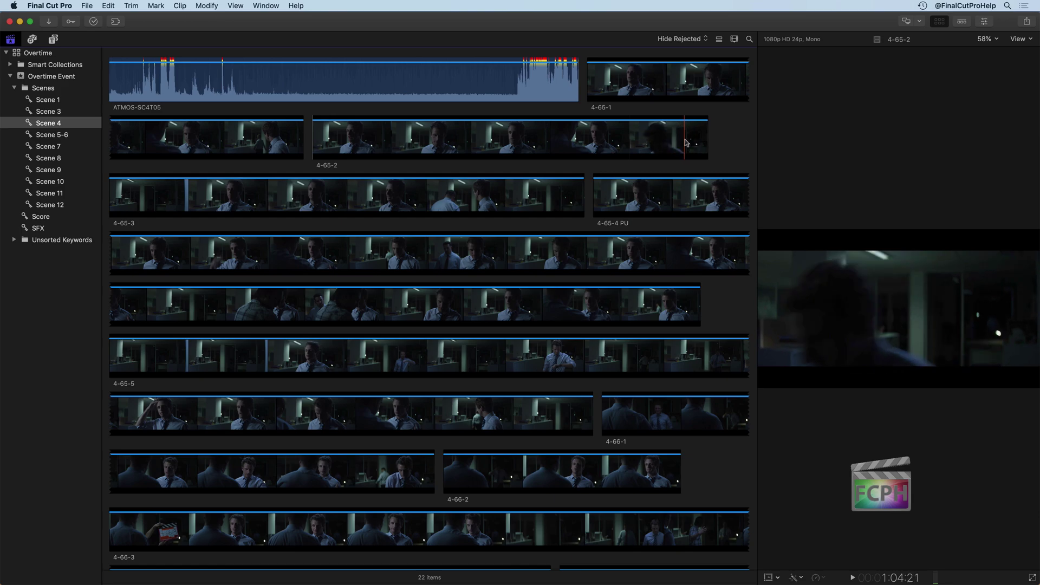
drag(692, 142, 720, 138)
click(556, 165)
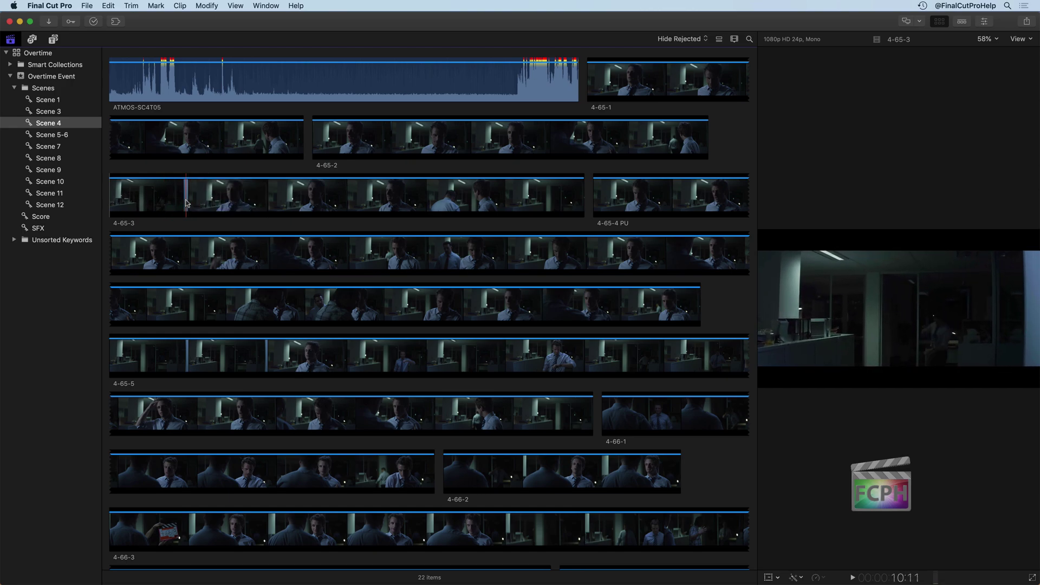
Reject the opening 9:07 of clip 4-65-3 and its unusable ending, including the short leftover piece
drag(178, 203, 102, 204)
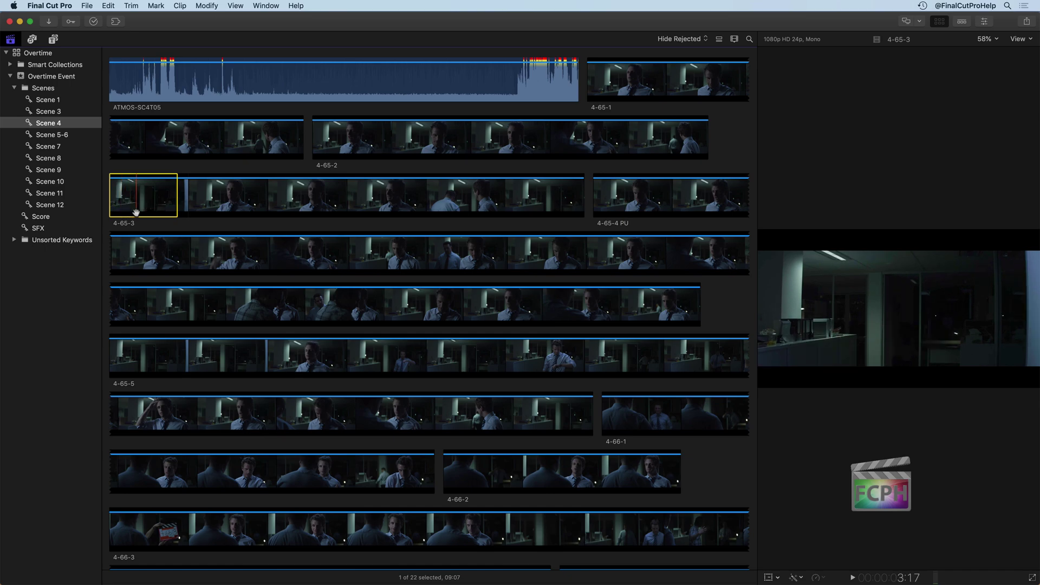
key(Delete)
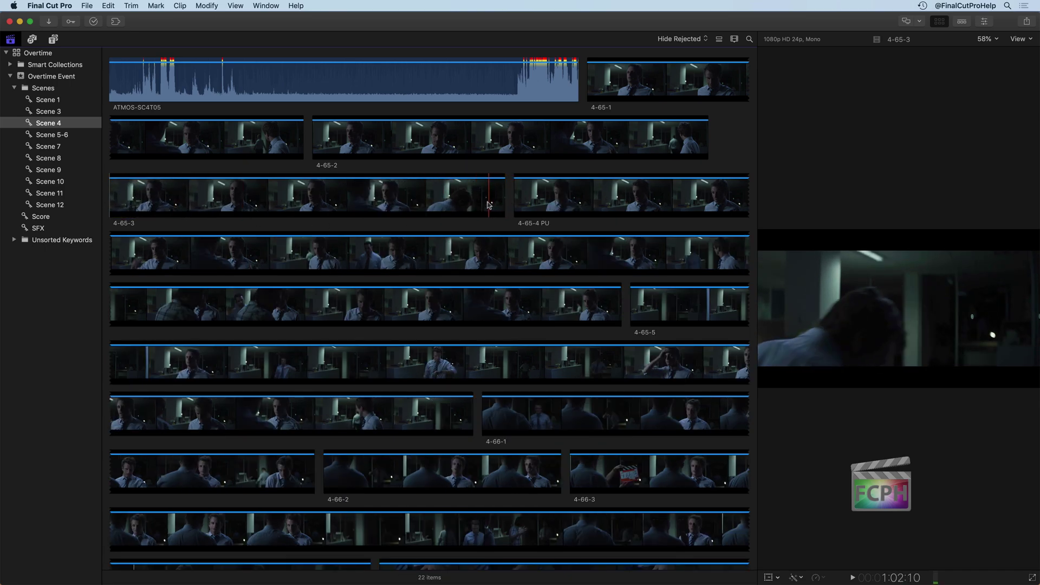
drag(453, 205, 504, 206)
key(Delete)
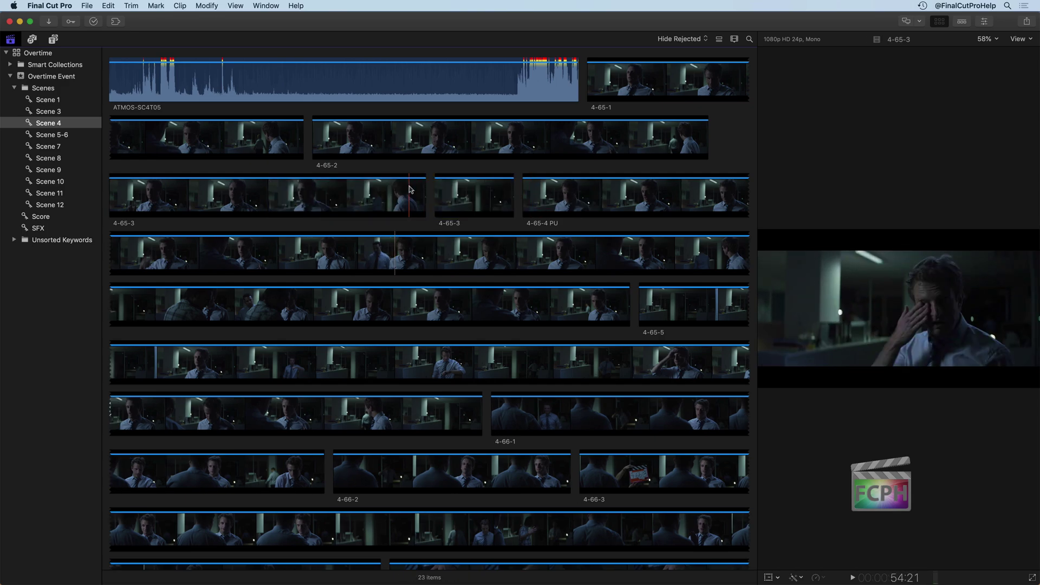
click(469, 196)
key(Delete)
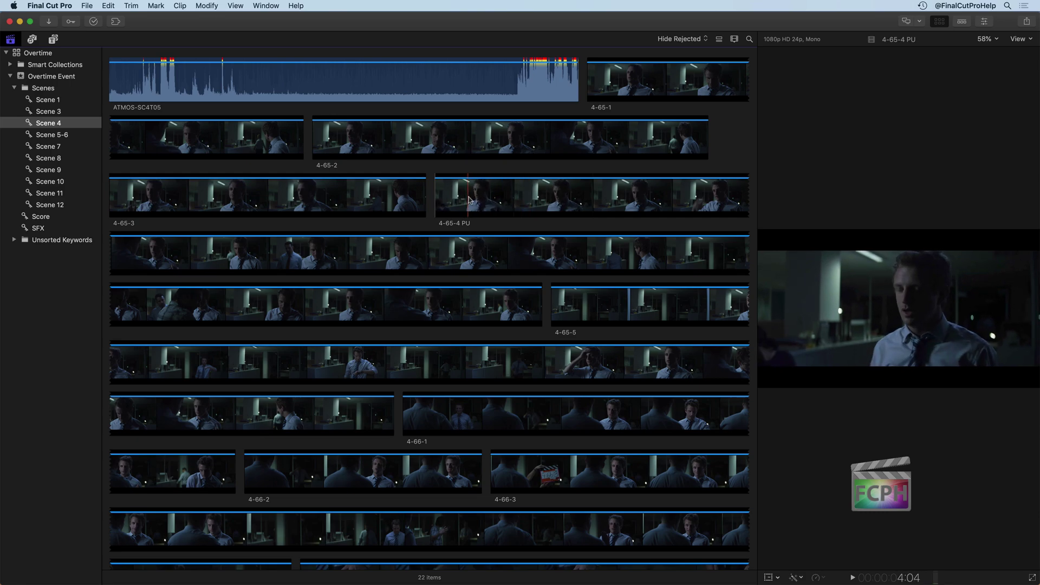
Play the start of clip 4-65-4 PU to find the action and reject its opening 10:21
key(space)
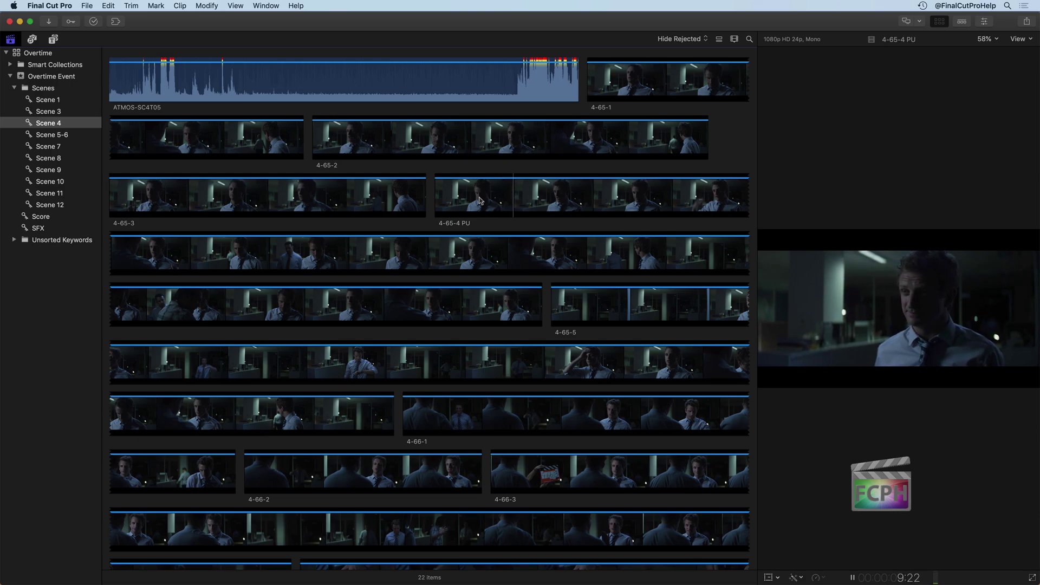
key(space)
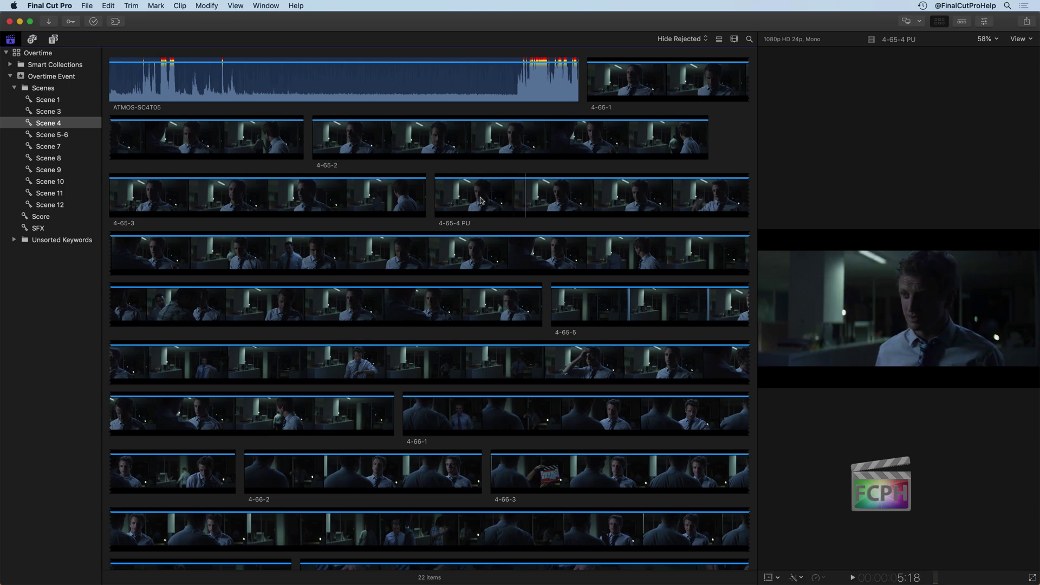
drag(519, 202, 436, 205)
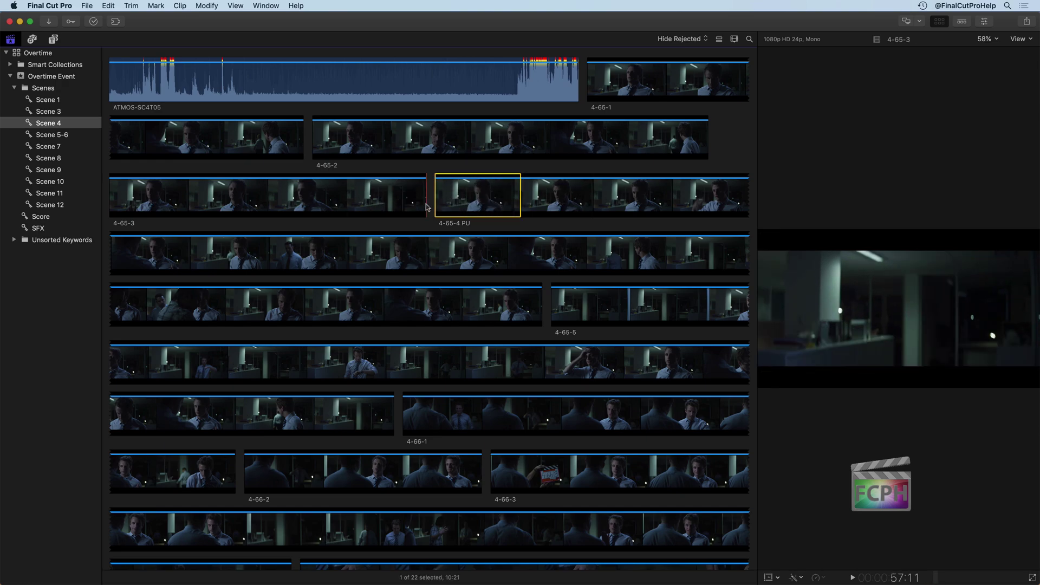
key(Delete)
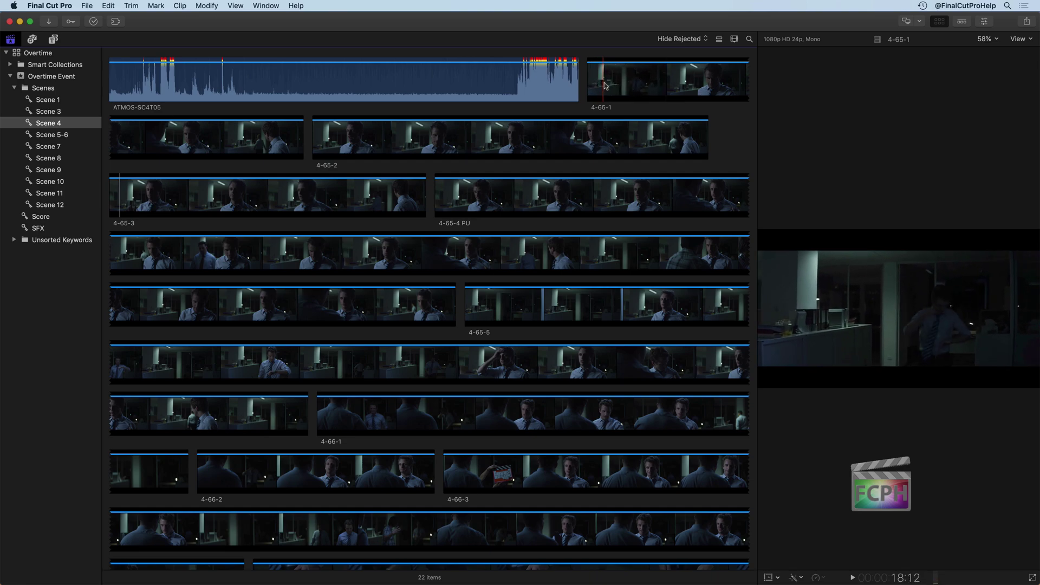
Mark a range of about 40 seconds of good action in clip 4-65-1 and rate it as a favorite
drag(603, 85, 280, 147)
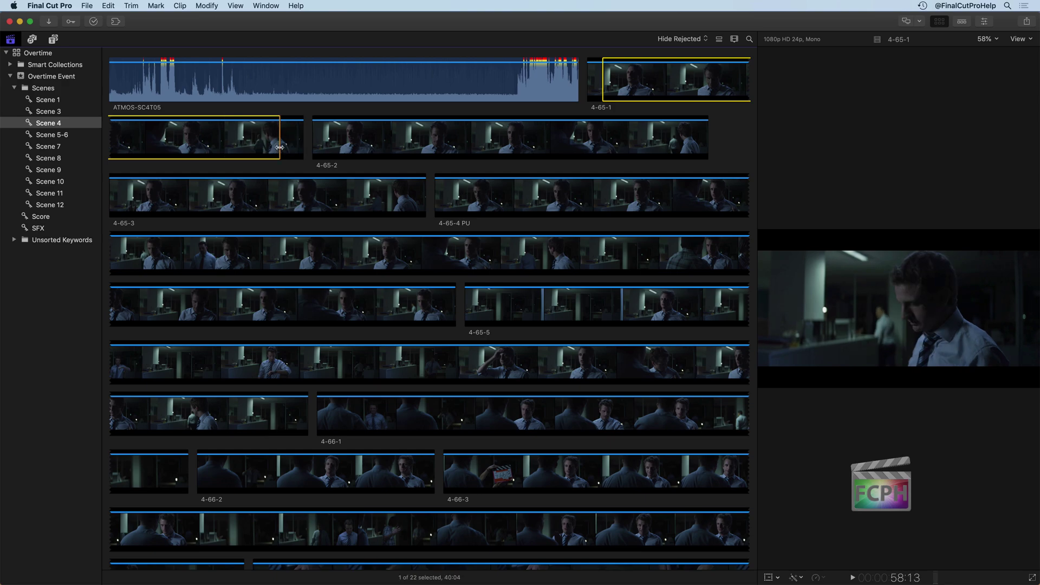
key(f)
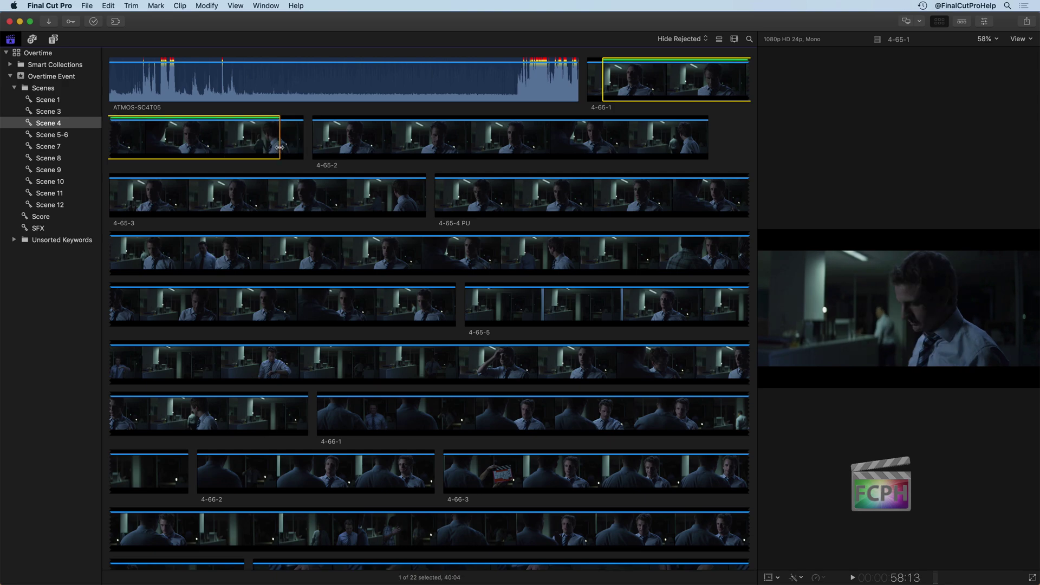
click(584, 103)
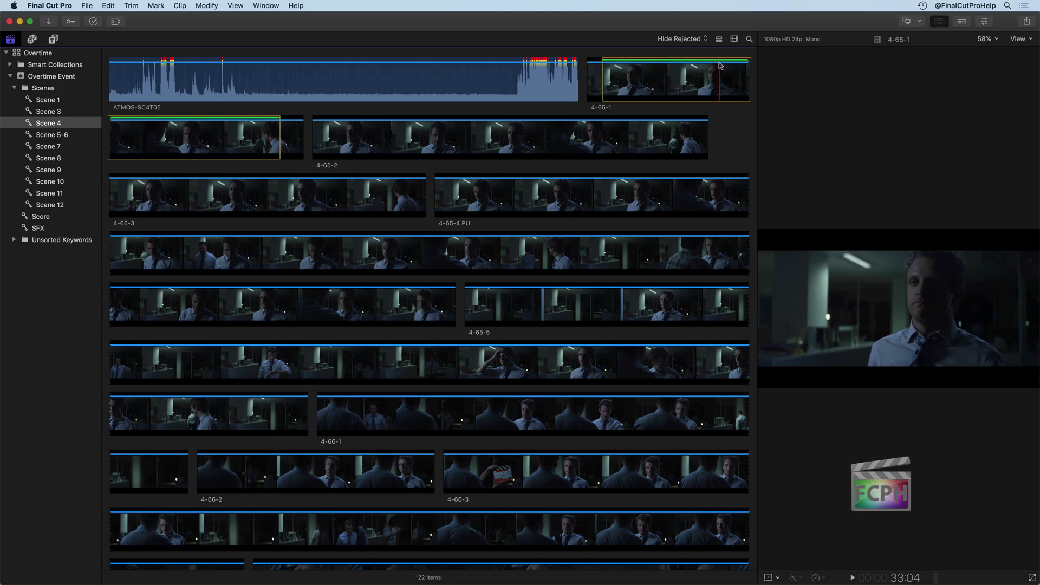
Mark a range of about 49:18 in clip 4-65-2 and rate it as a favorite
drag(331, 140, 700, 156)
key(f)
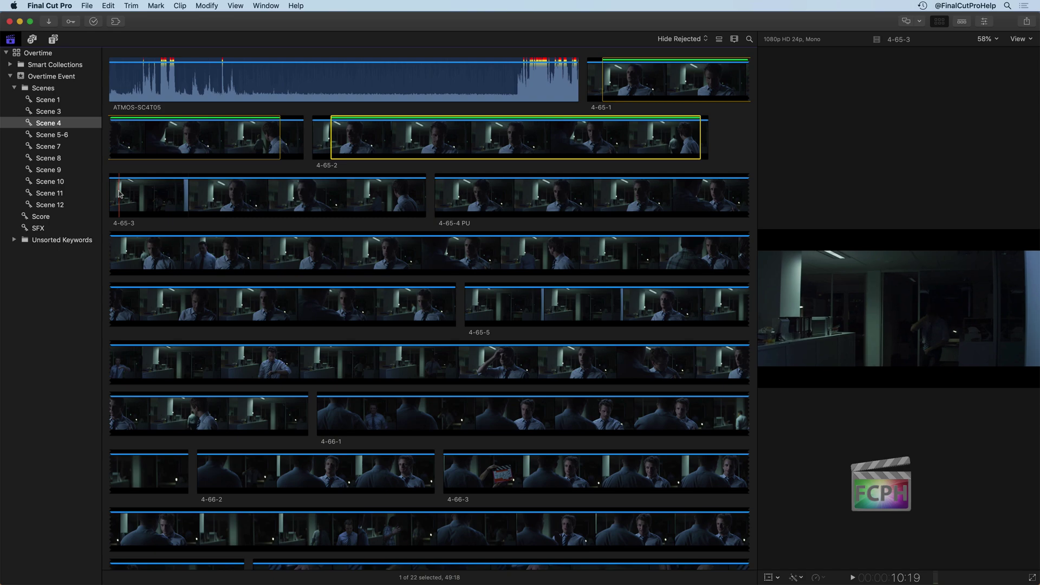
click(721, 121)
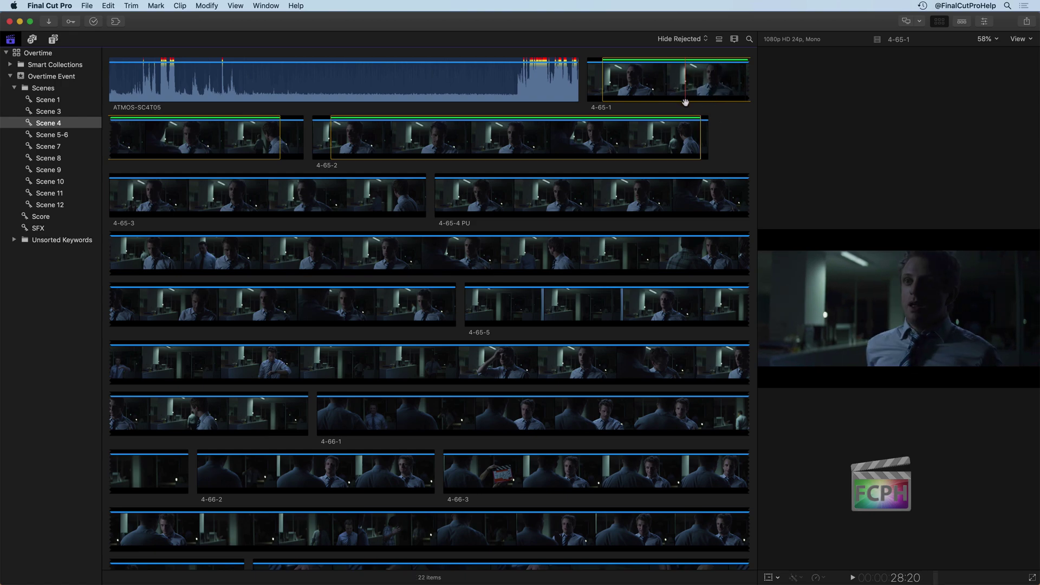
Filter the browser to show only Favorites, and switch back to Hide Rejected
click(697, 39)
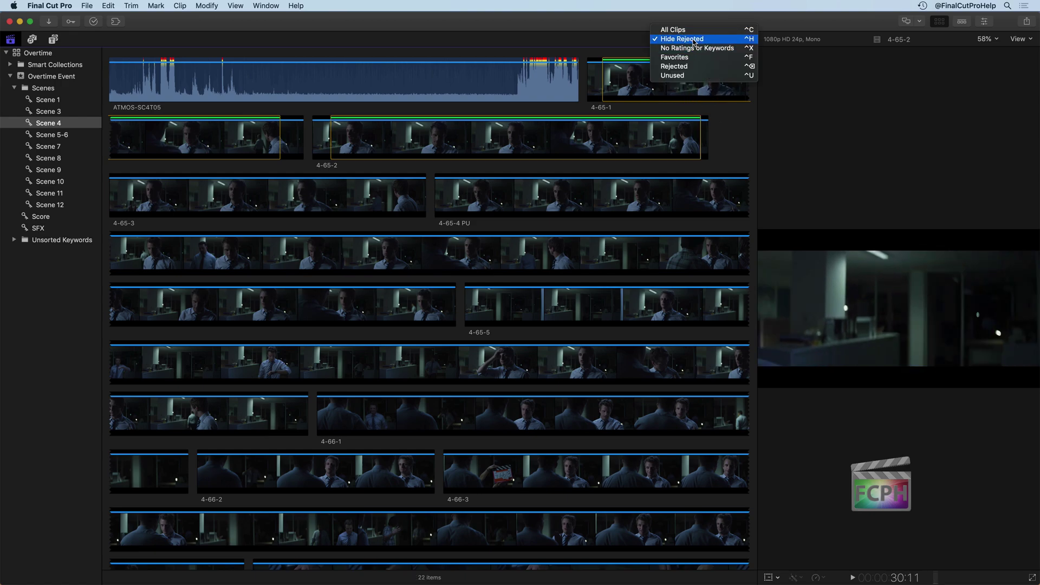
click(698, 60)
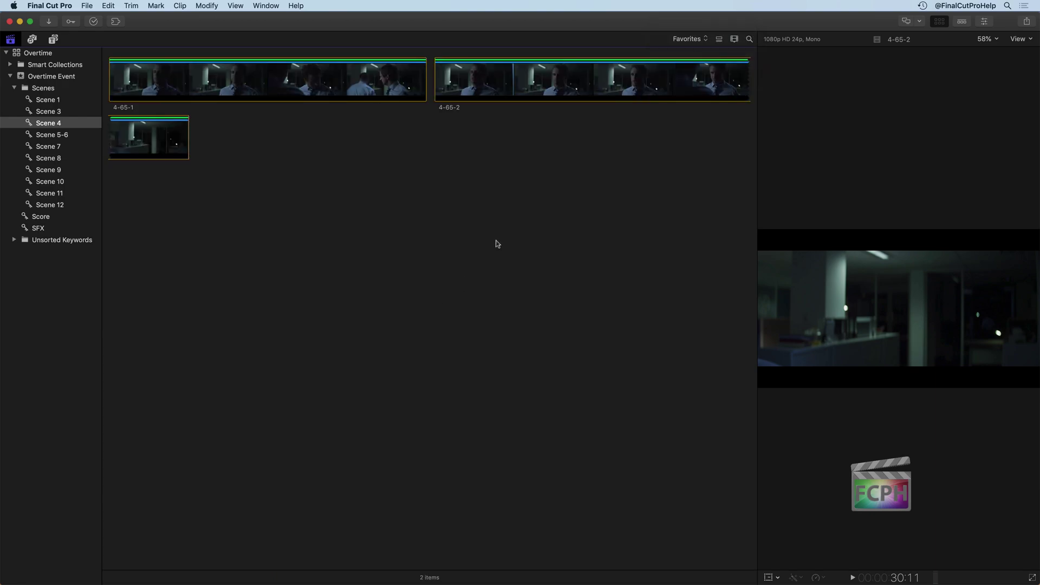
click(694, 42)
click(698, 21)
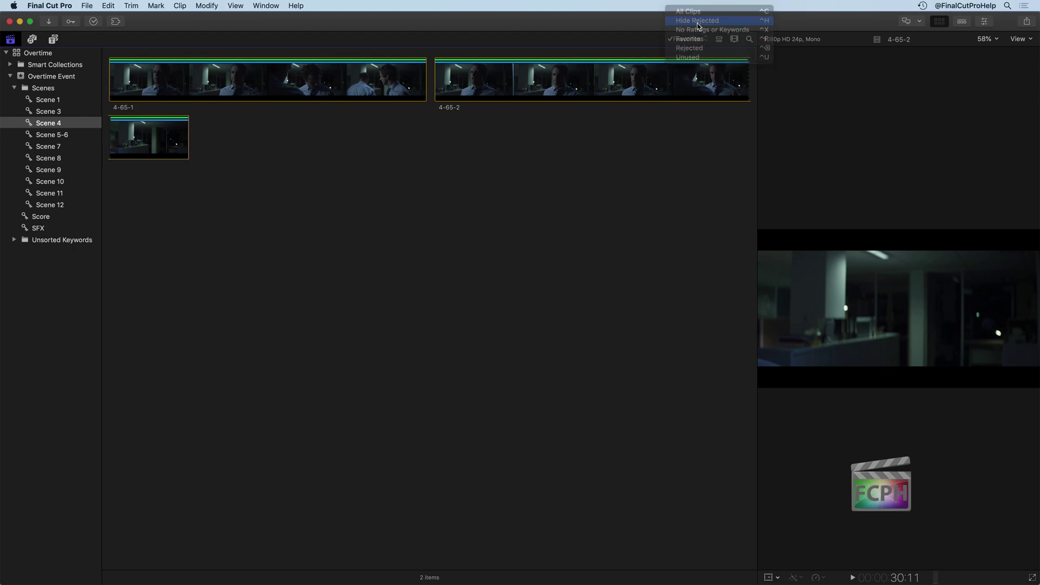
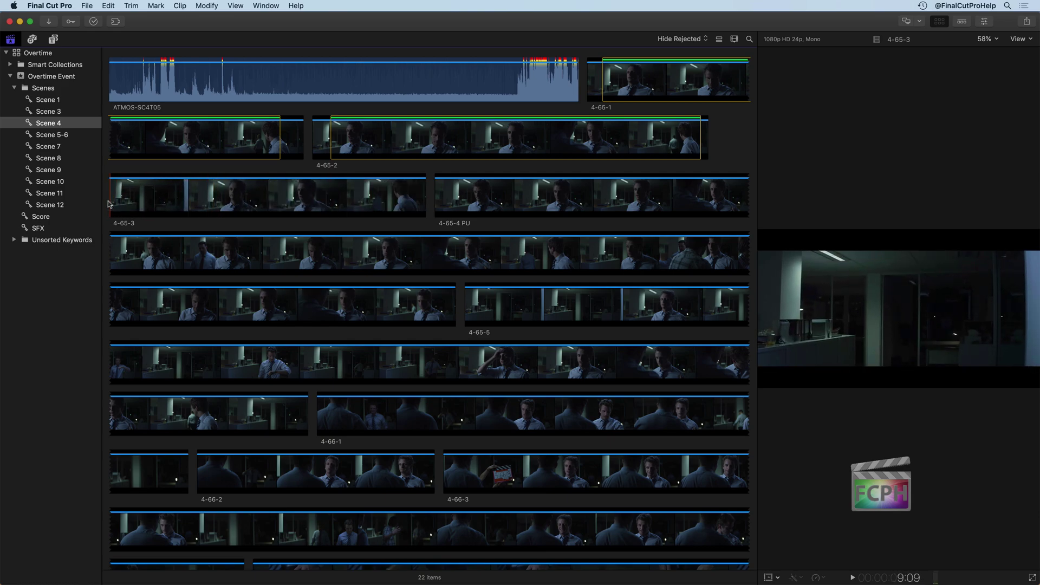
Select the whole visible section of clip 4-65-3 and reject it
click(205, 202)
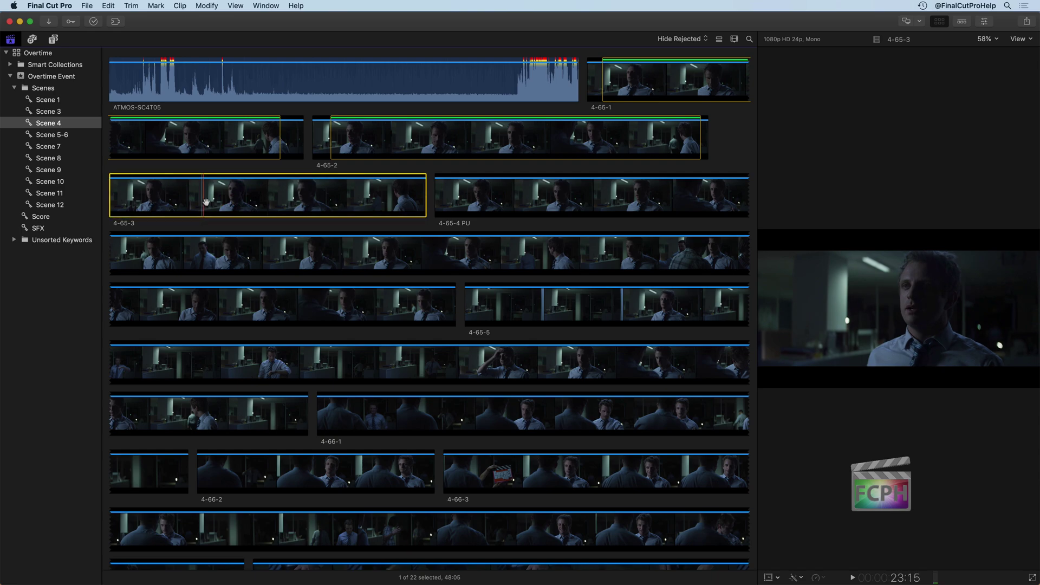
key(space)
key(Delete)
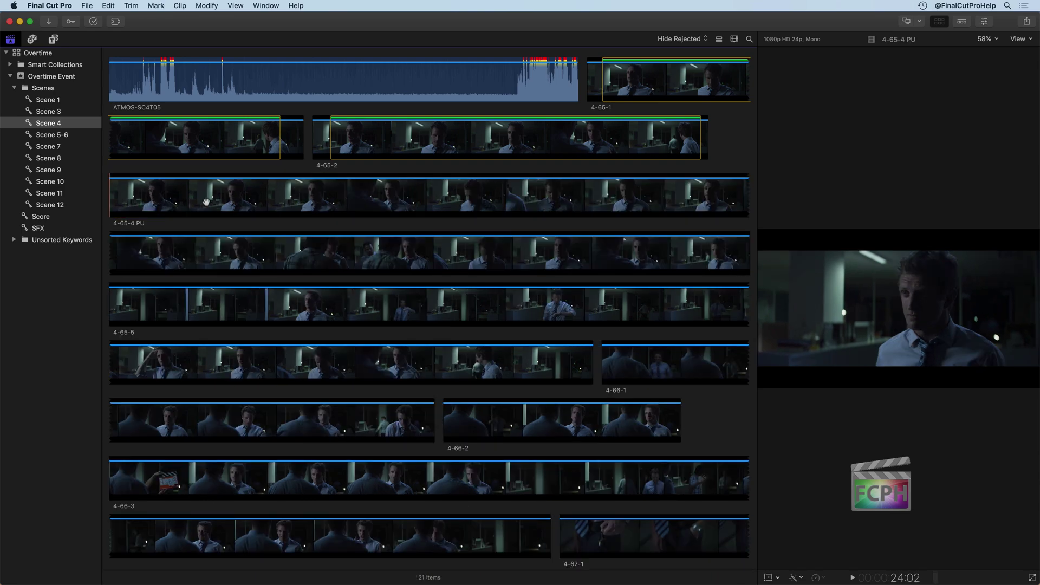
Show only Rejected footage, unrate the long middle section of clip 4-65-3, and return to the Hide Rejected filter
click(689, 40)
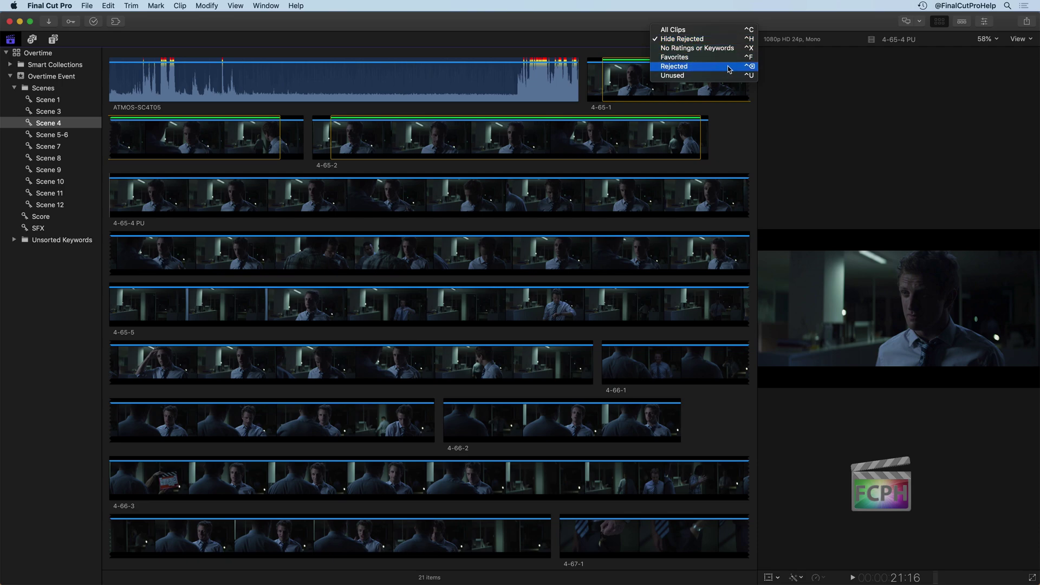
click(696, 68)
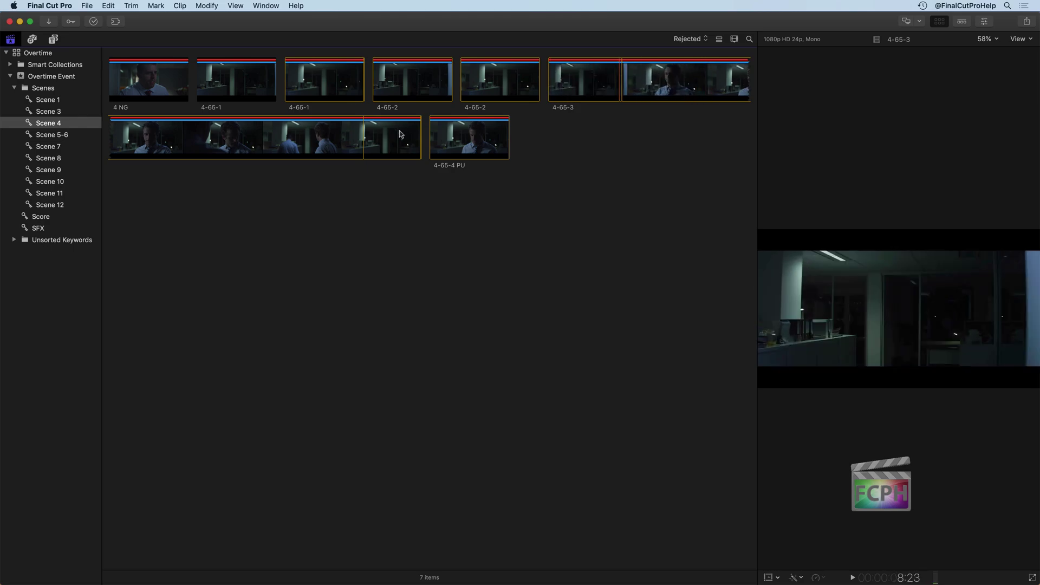
drag(622, 82, 362, 143)
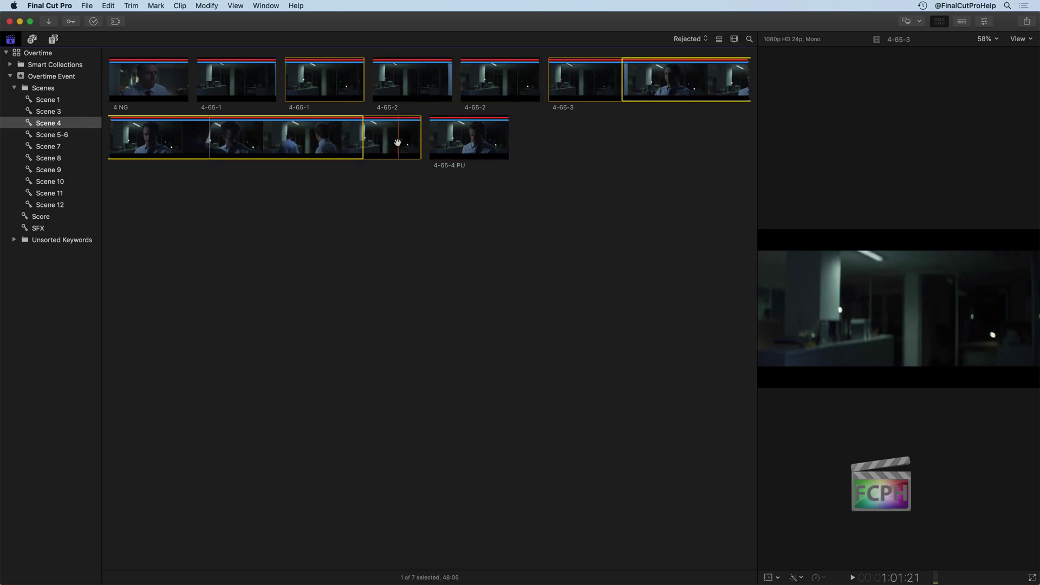
click(381, 179)
click(328, 130)
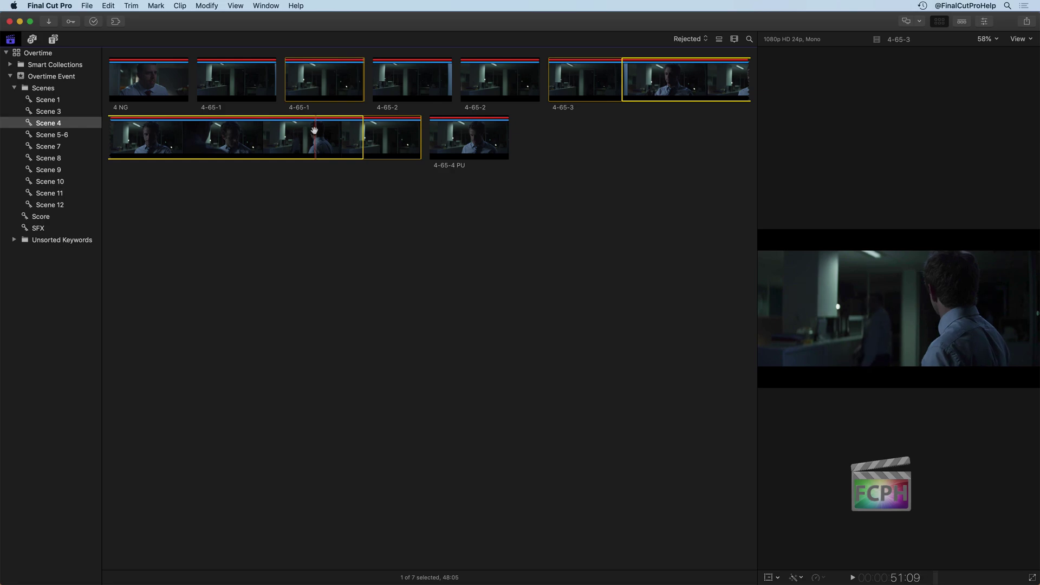
click(161, 7)
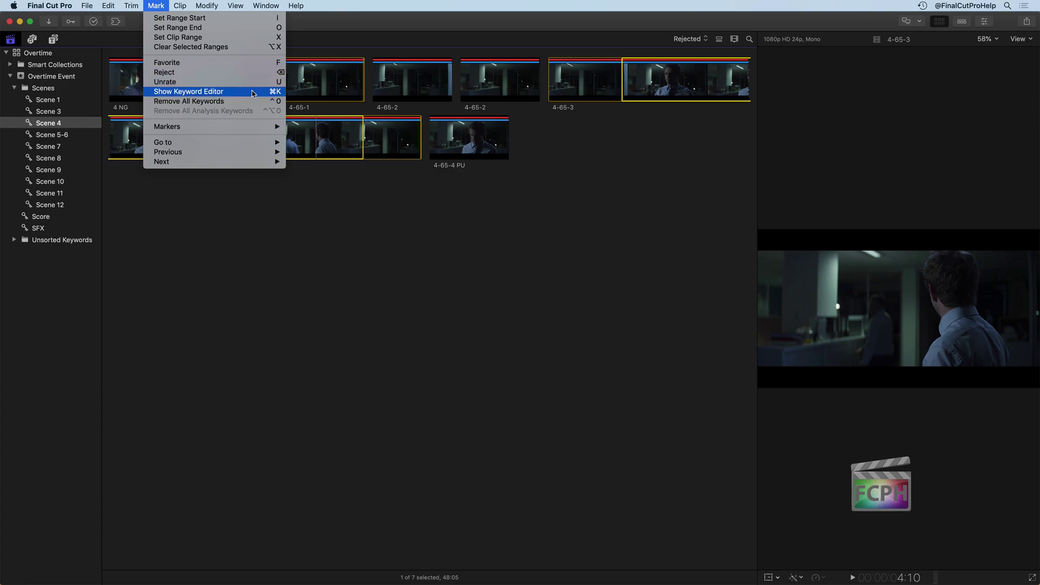
click(627, 173)
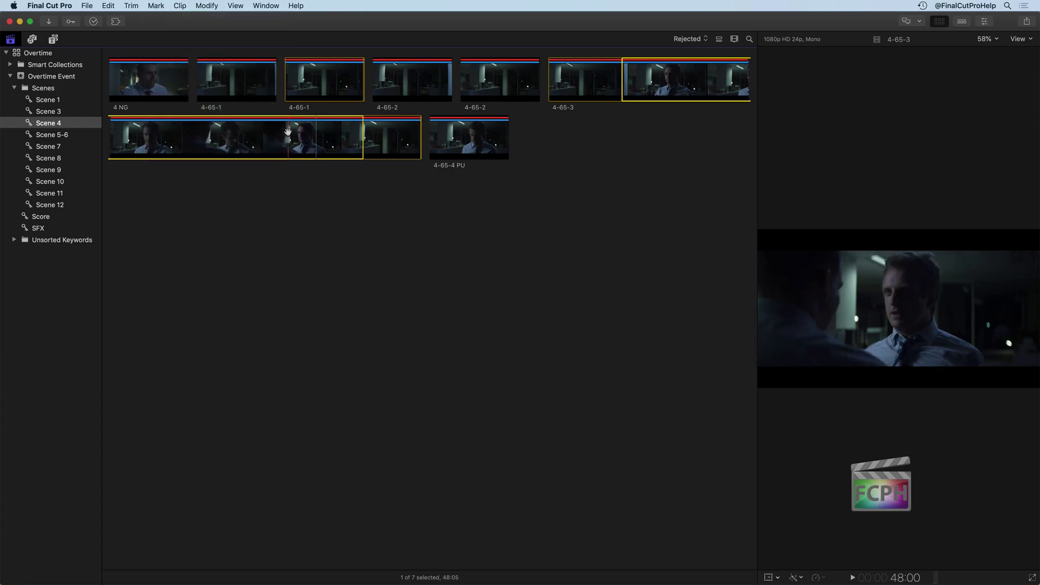
key(u)
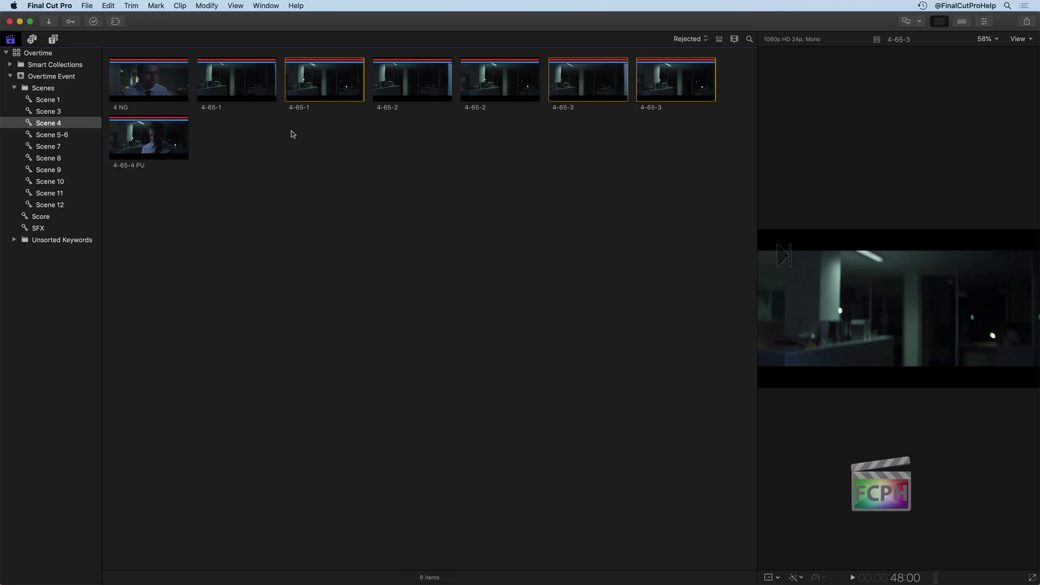
click(698, 45)
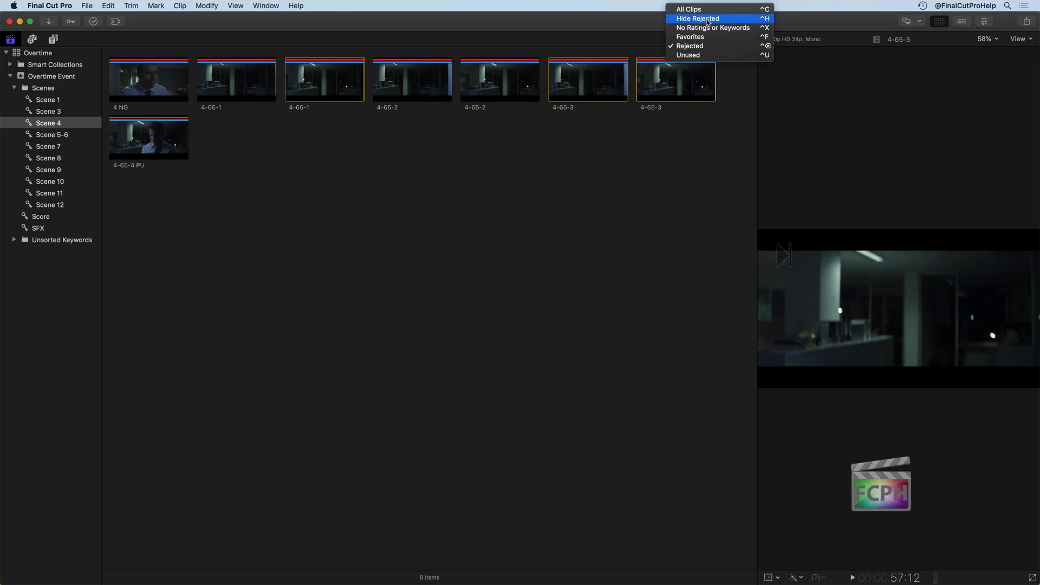
click(707, 24)
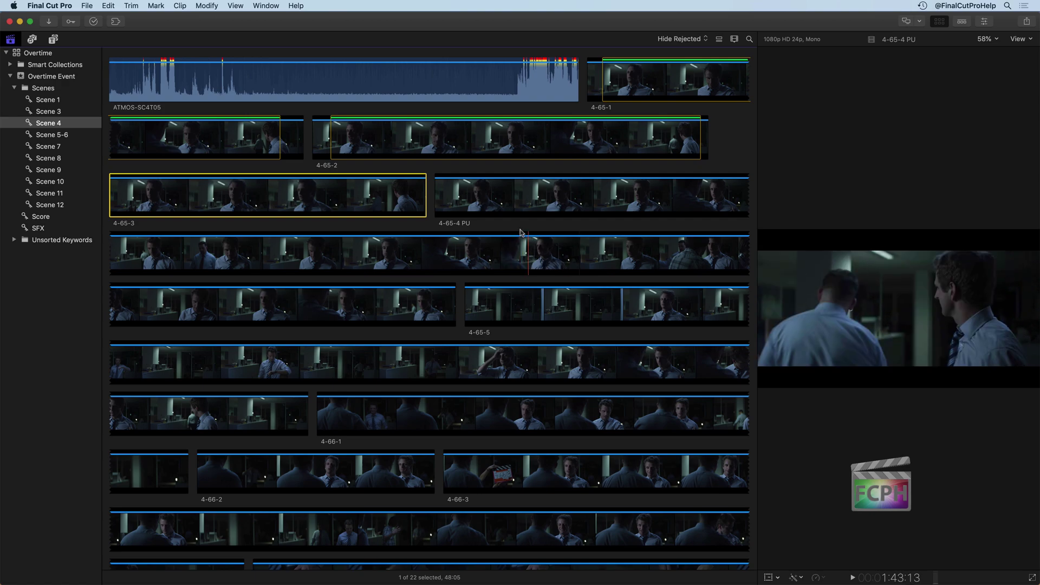
Favorite about 17 seconds of clip 4-65-4 PU and remove that rating with a wider range of about 24 seconds
drag(486, 196, 621, 196)
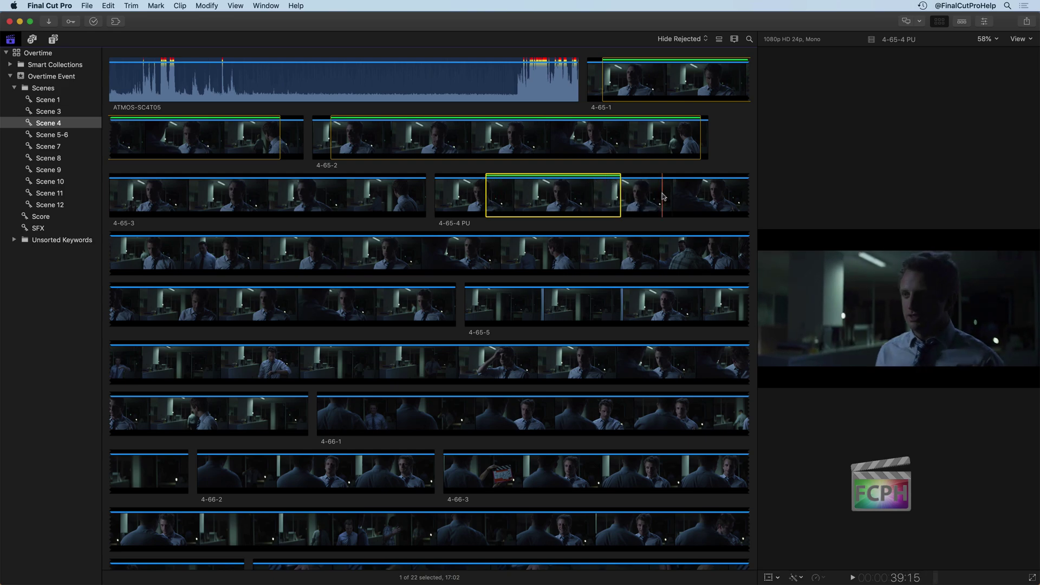
drag(452, 192, 642, 201)
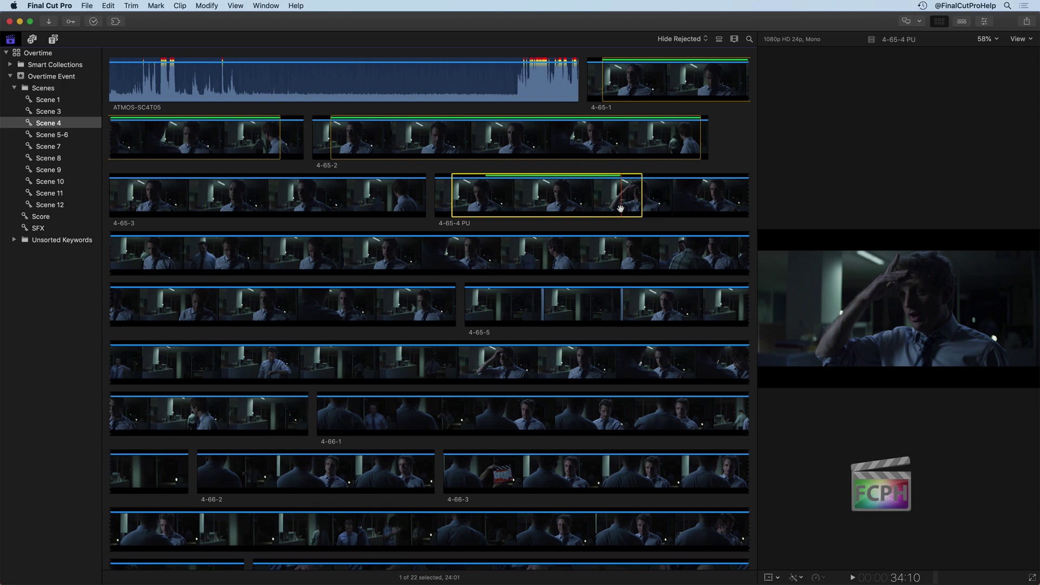
key(u)
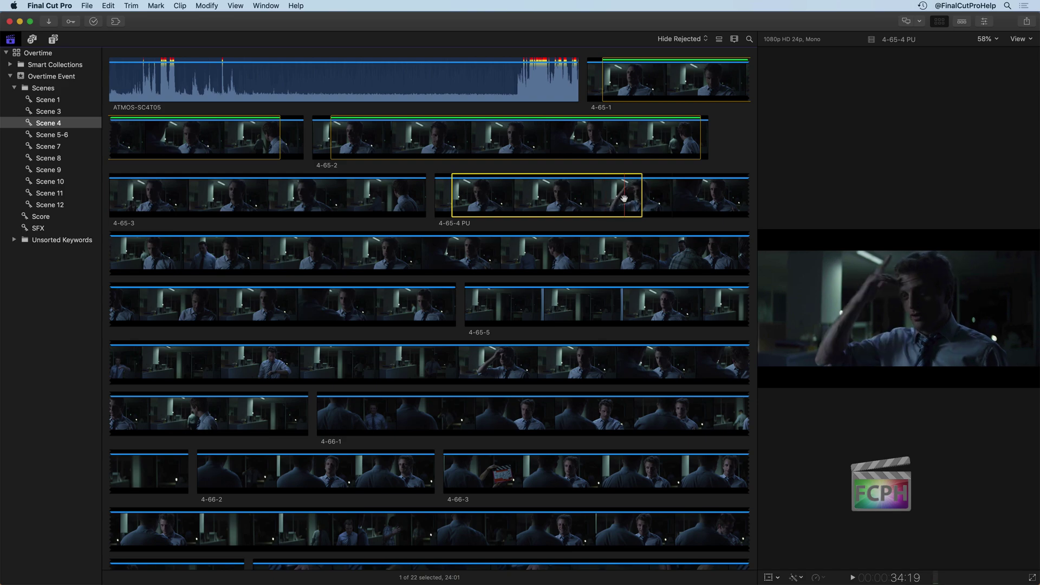
Adjust both ends of the selected range in clip 4-65-4 PU and clear it, along with a new range of about 15:17
drag(642, 196, 677, 202)
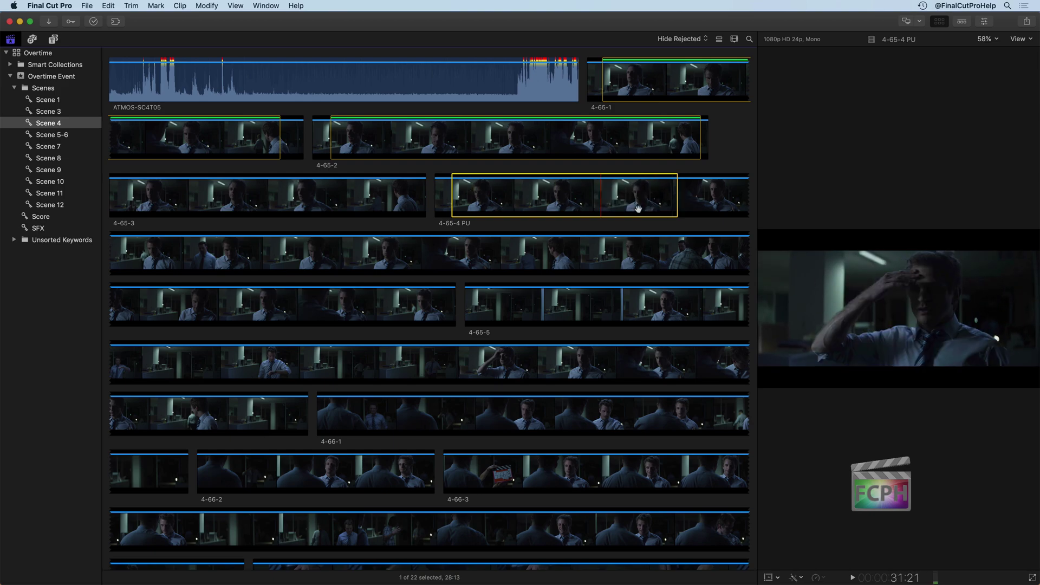
drag(452, 196, 588, 206)
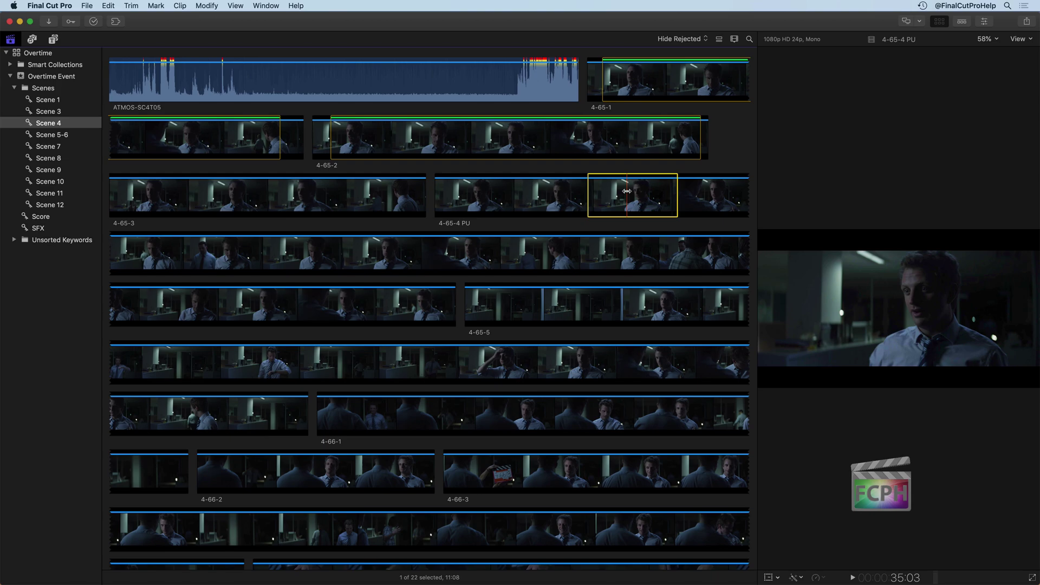
key(alt+x)
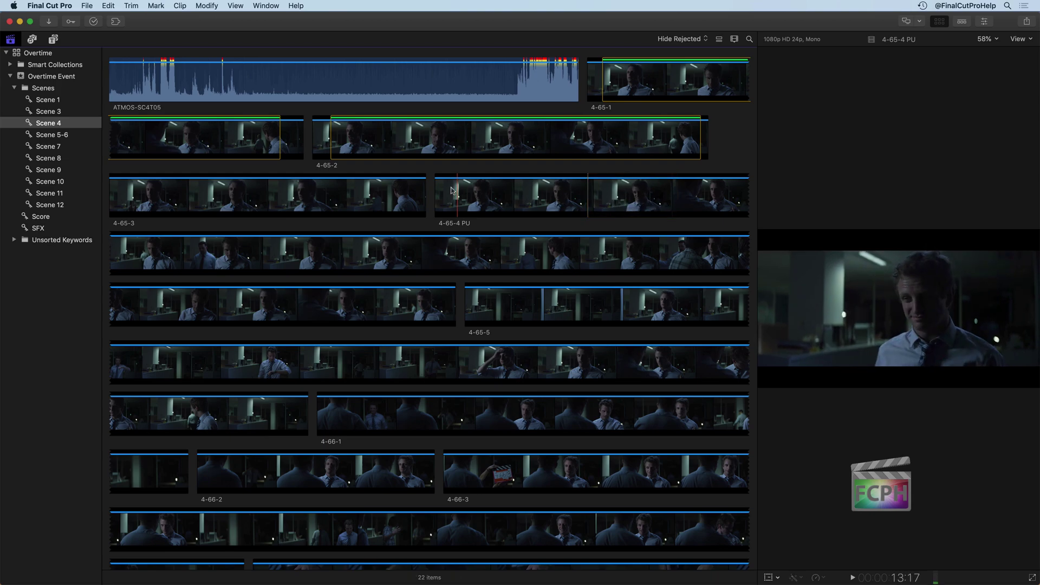
drag(455, 195, 579, 195)
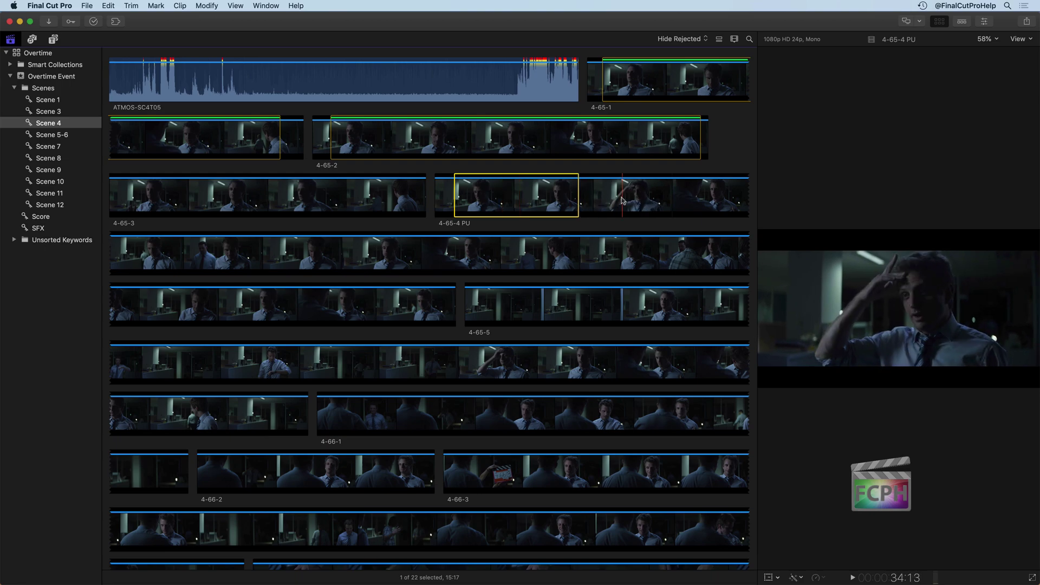
key(alt+x)
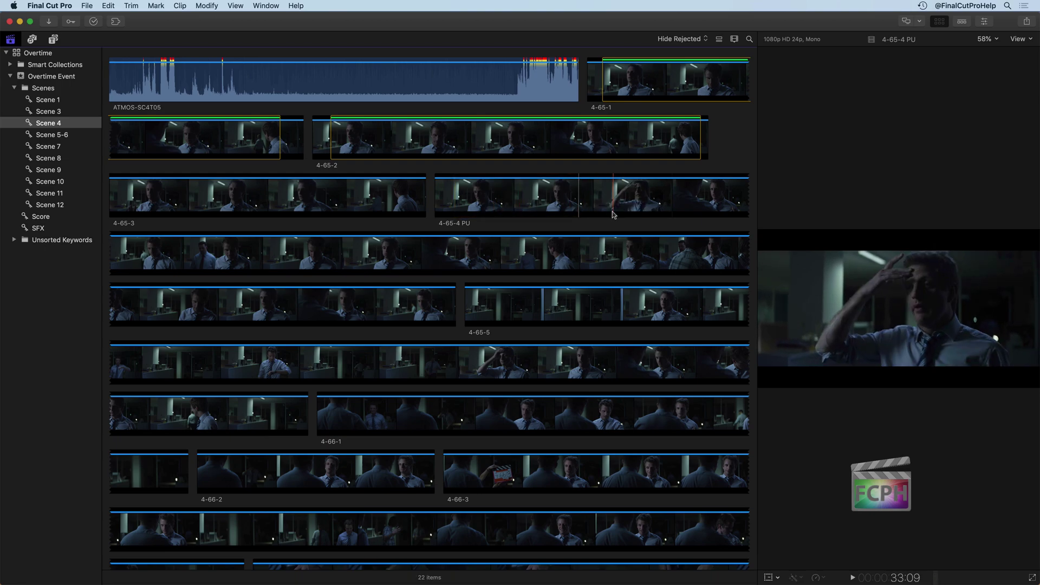
Mark five separate ranges across clip 4-65-4 PU and rate them all as favorites
drag(453, 198, 728, 204)
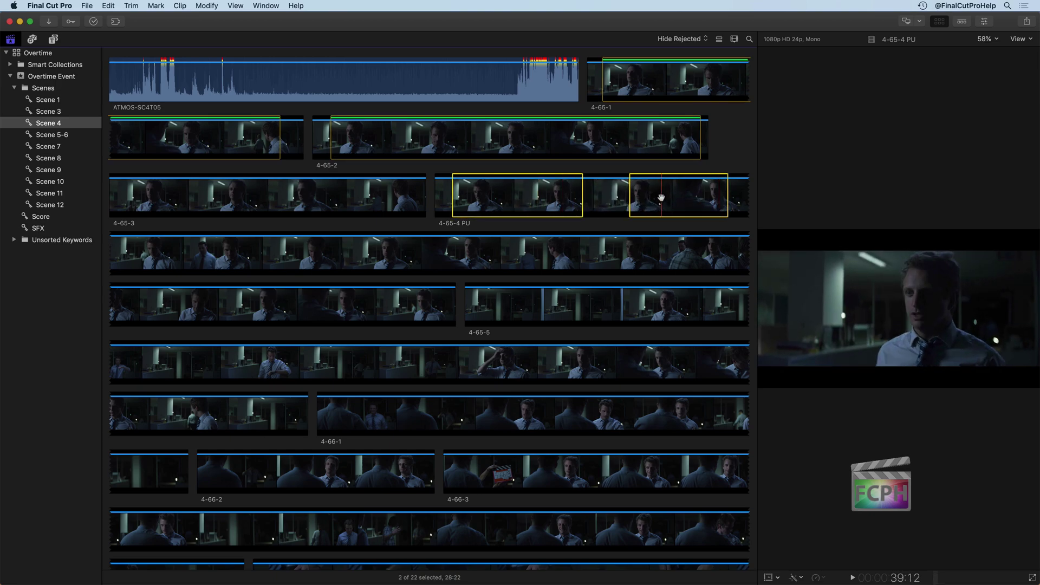
drag(136, 255, 215, 255)
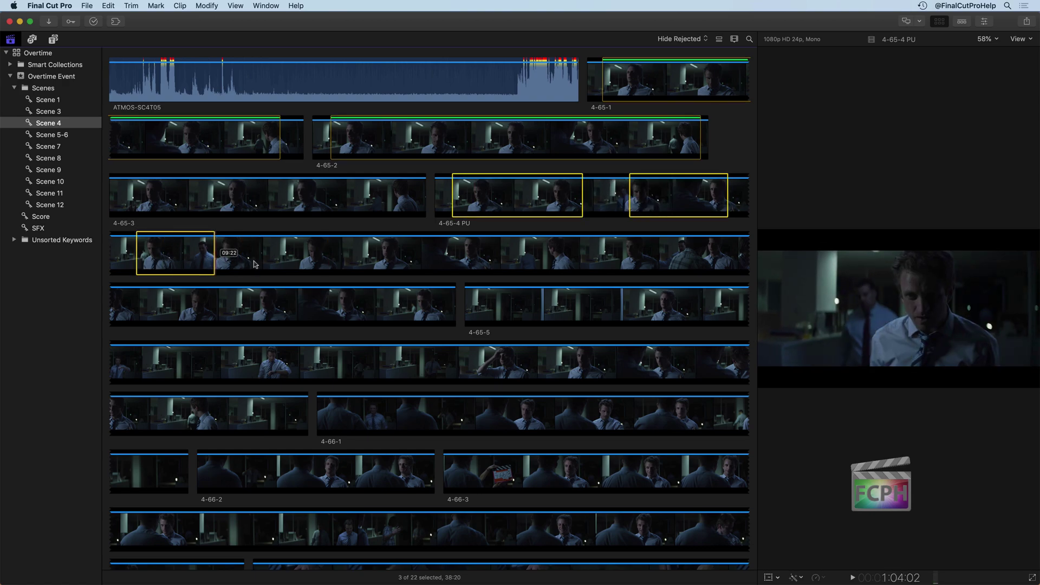
drag(294, 263, 573, 267)
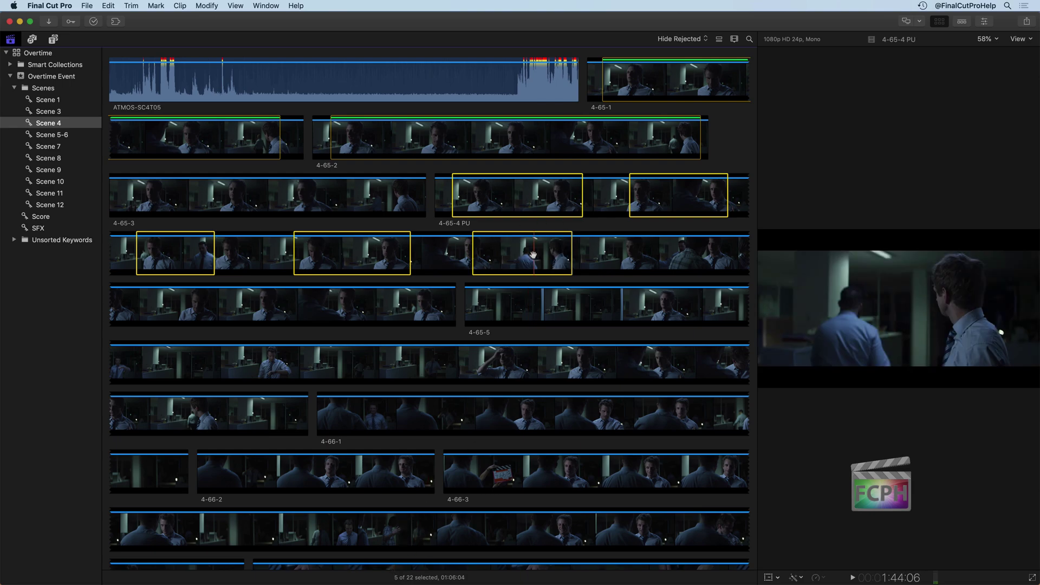
key(f)
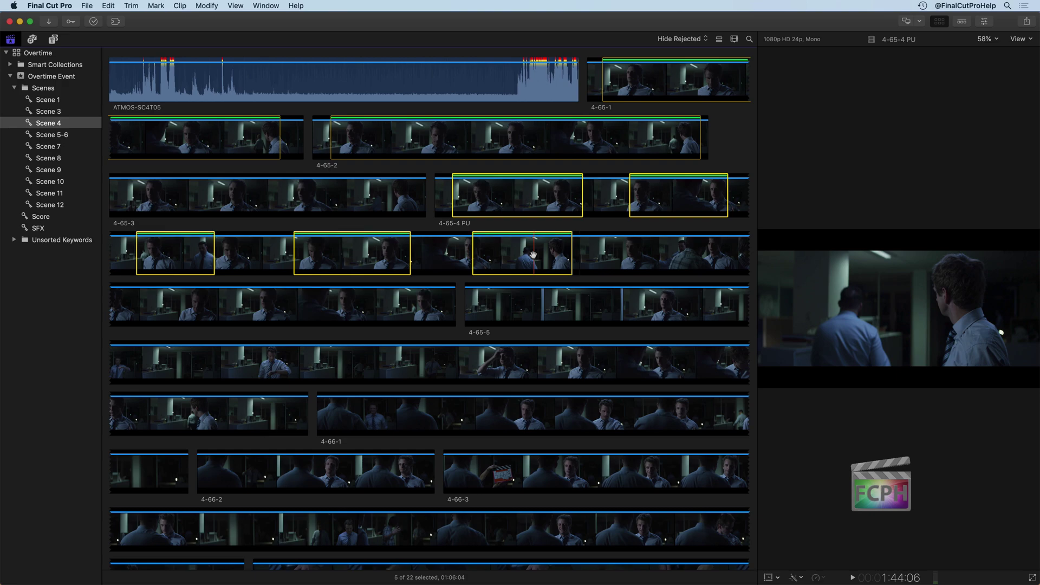
Unrate all five marked ranges in clip 4-65-4 PU and select only the last of them
key(u)
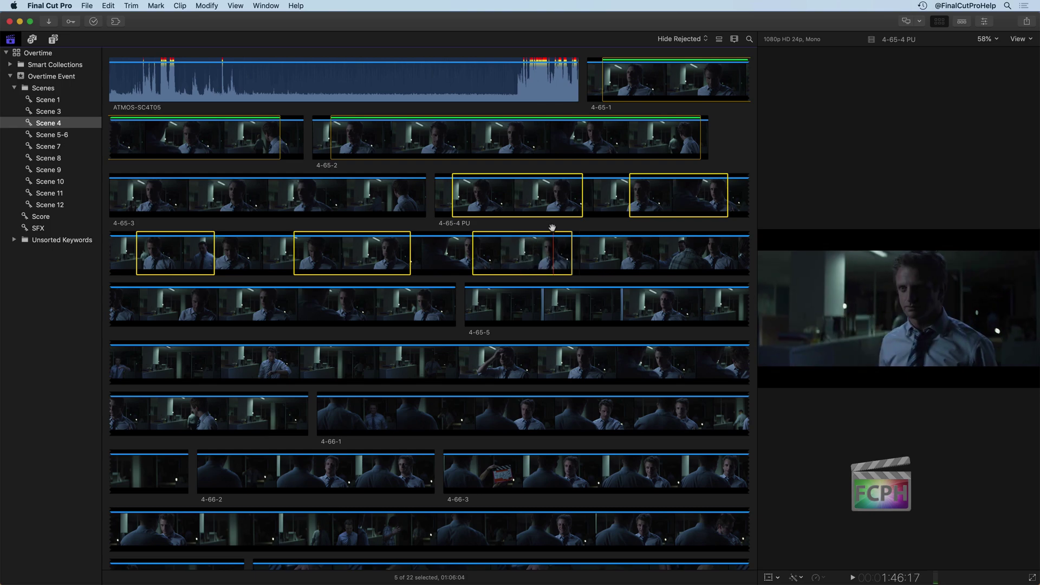
click(617, 228)
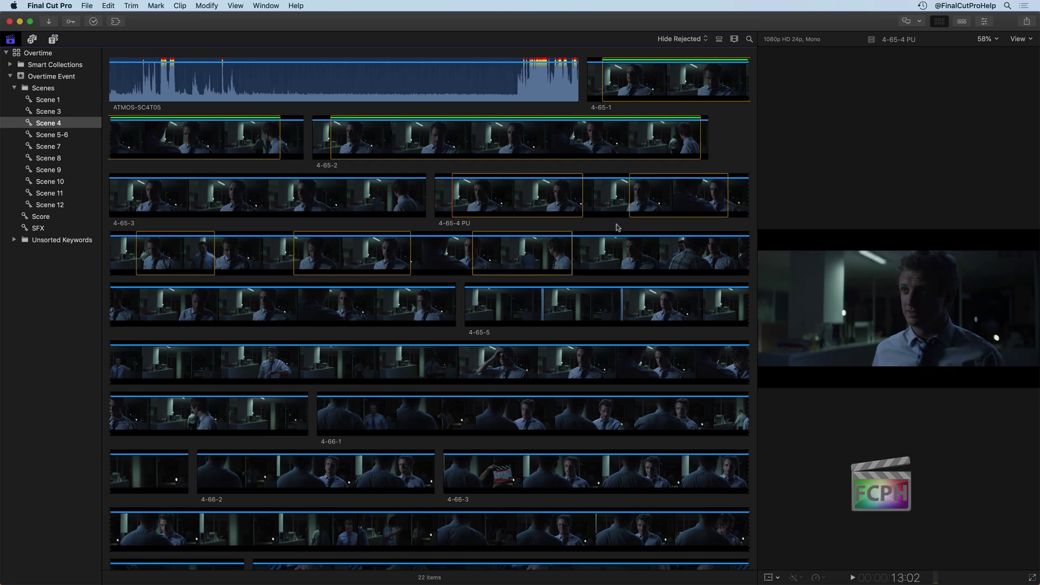
click(523, 256)
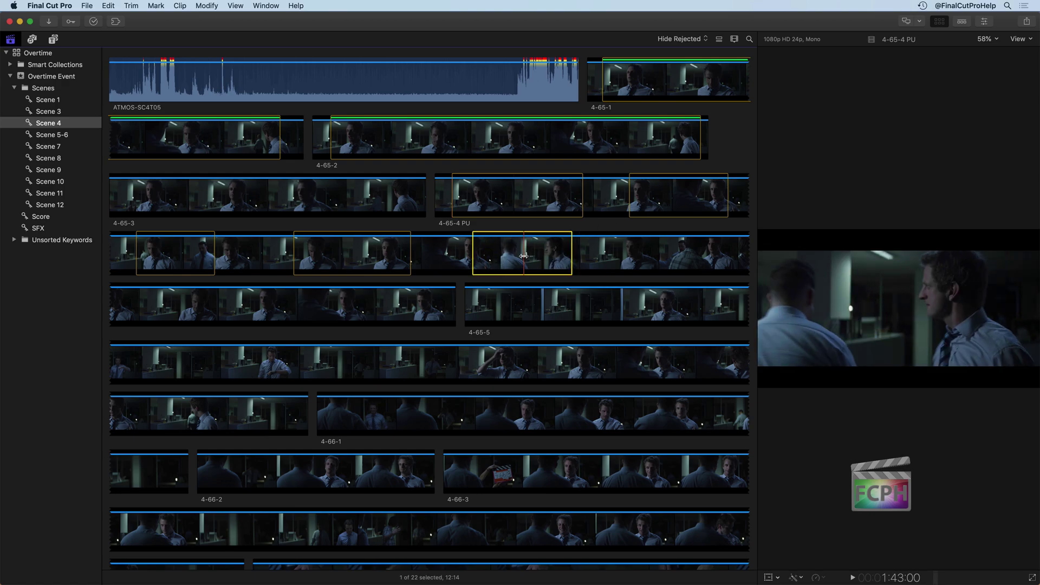
Clear the three ranges in the second row of clip 4-65-4 PU one at a time
key(ctrl+0)
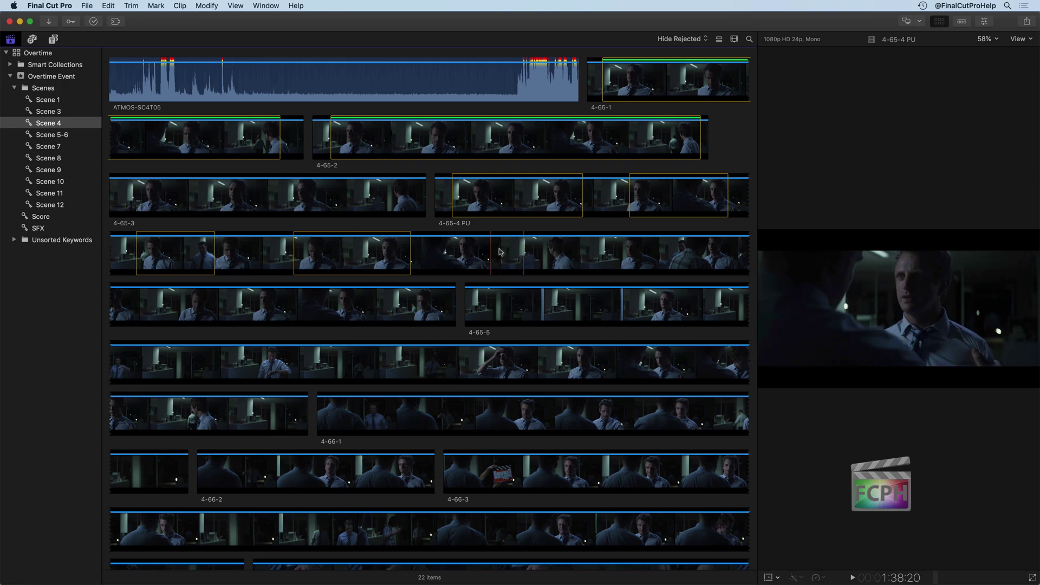
click(371, 252)
click(190, 264)
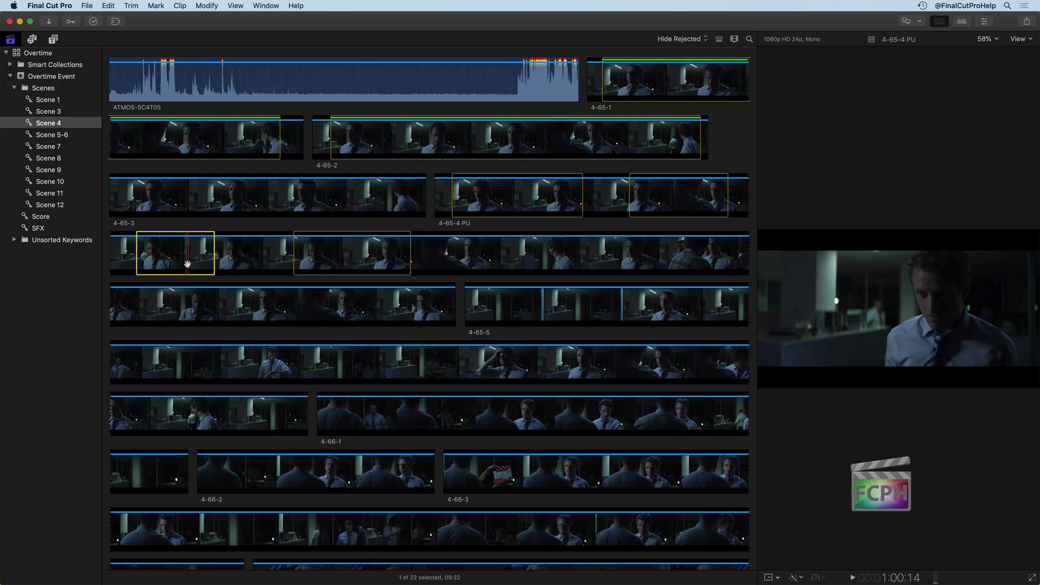
key(ctrl+0)
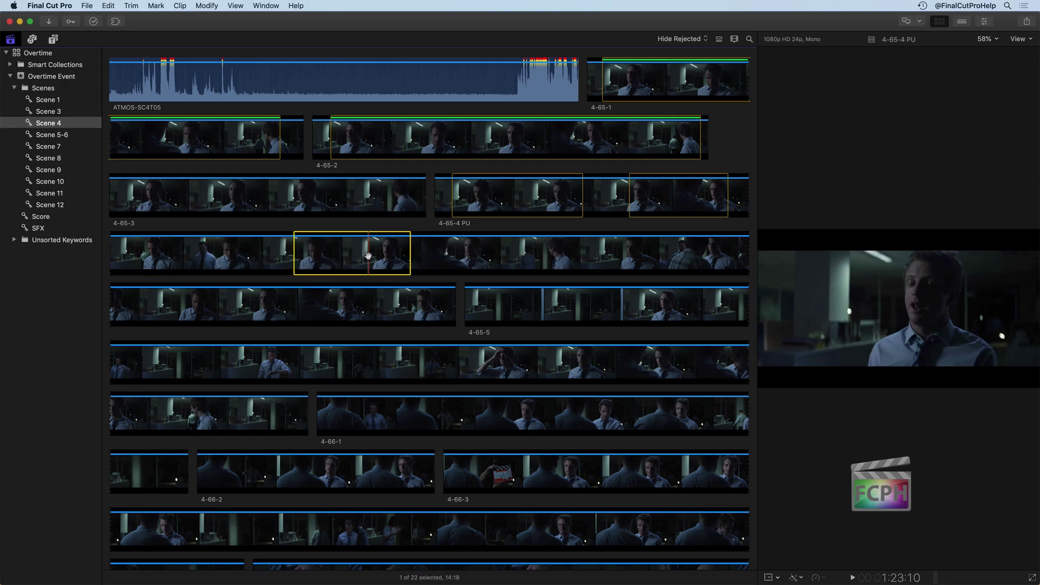
key(ctrl+0)
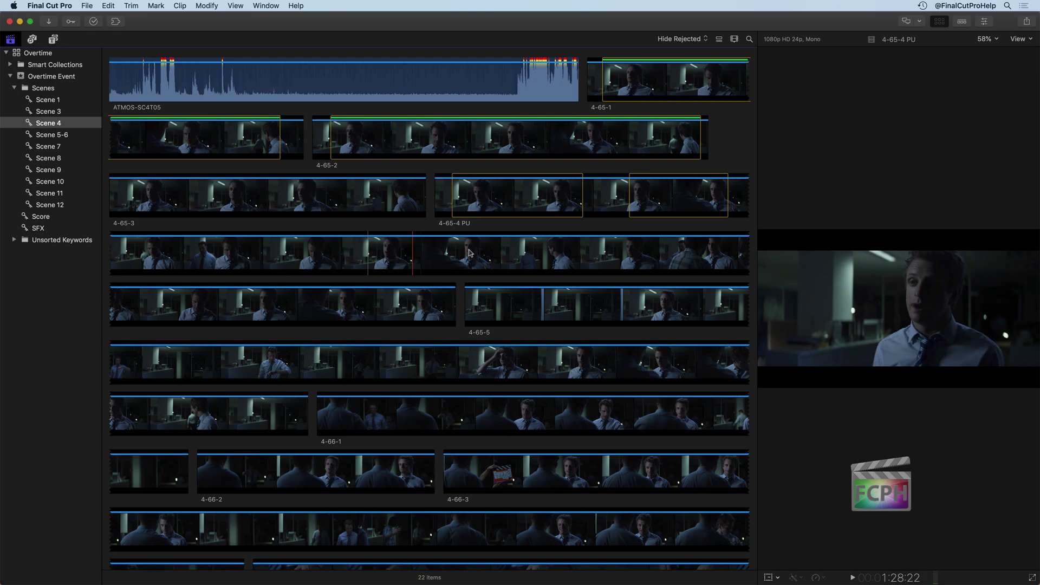
Review the available range commands, select both remaining ranges in clip 4-65-4 PU together and clear them
click(542, 195)
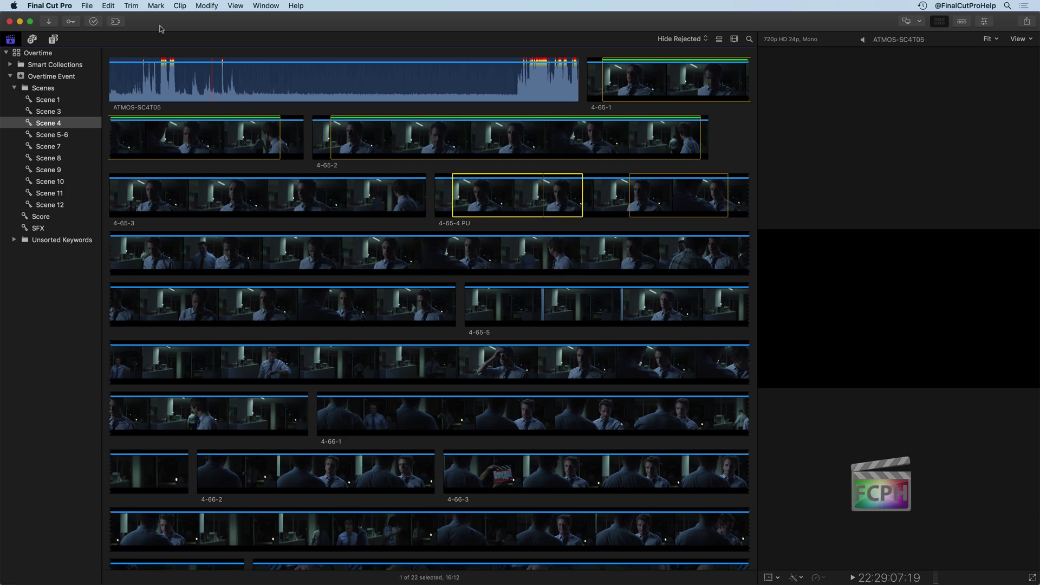
click(156, 6)
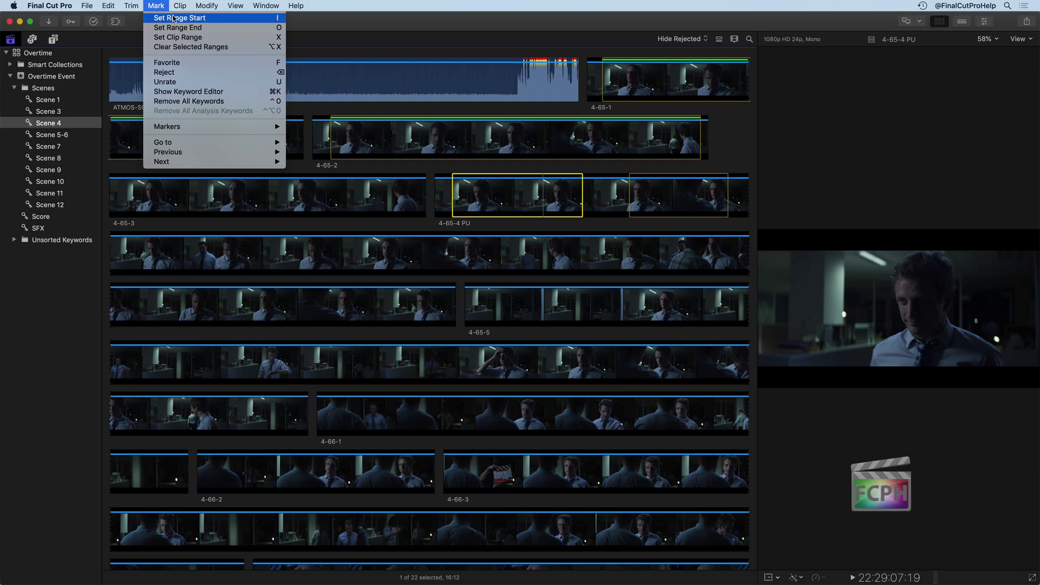
click(178, 65)
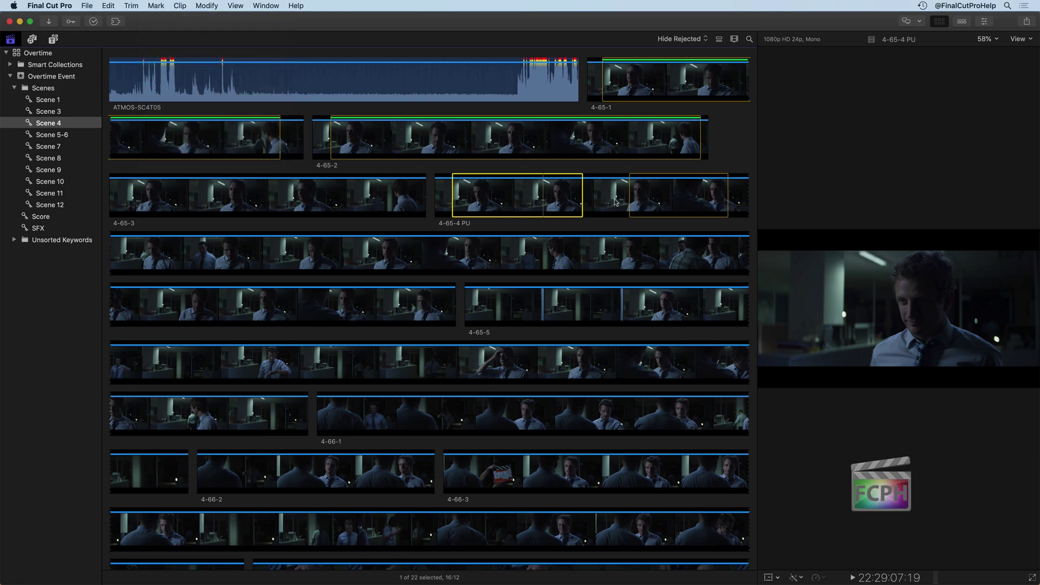
super+click(653, 200)
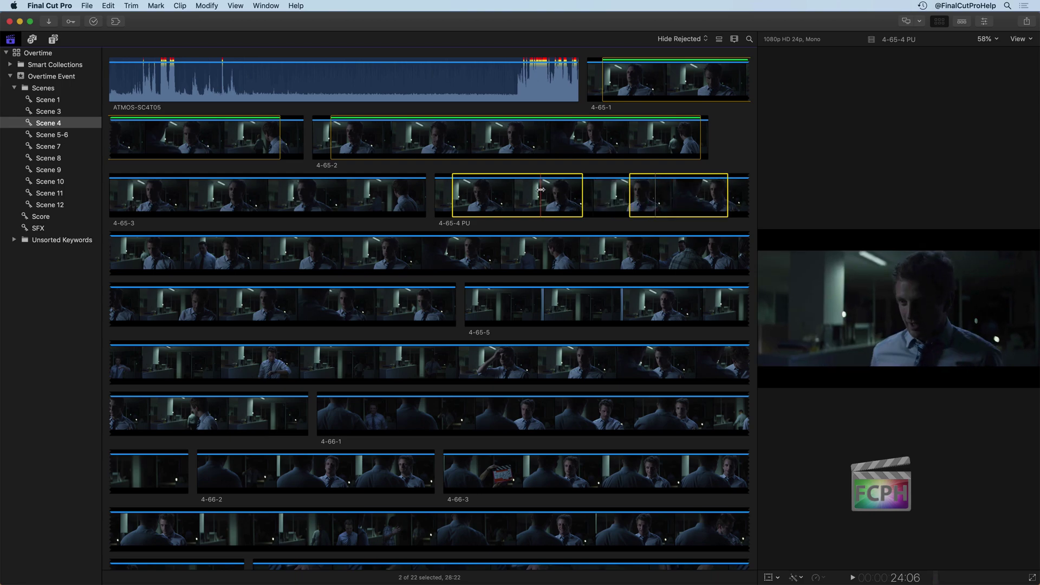
key(super+shift+a)
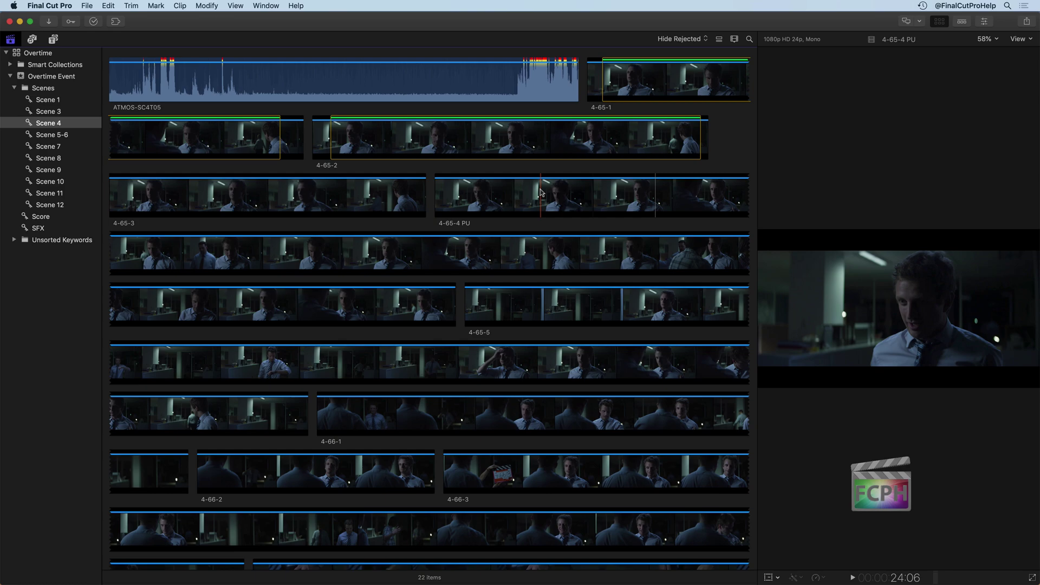
Mark a range from 16:12 to 29:20 in clip 4-65-4 PU, and favorite and unrate it
key(j)
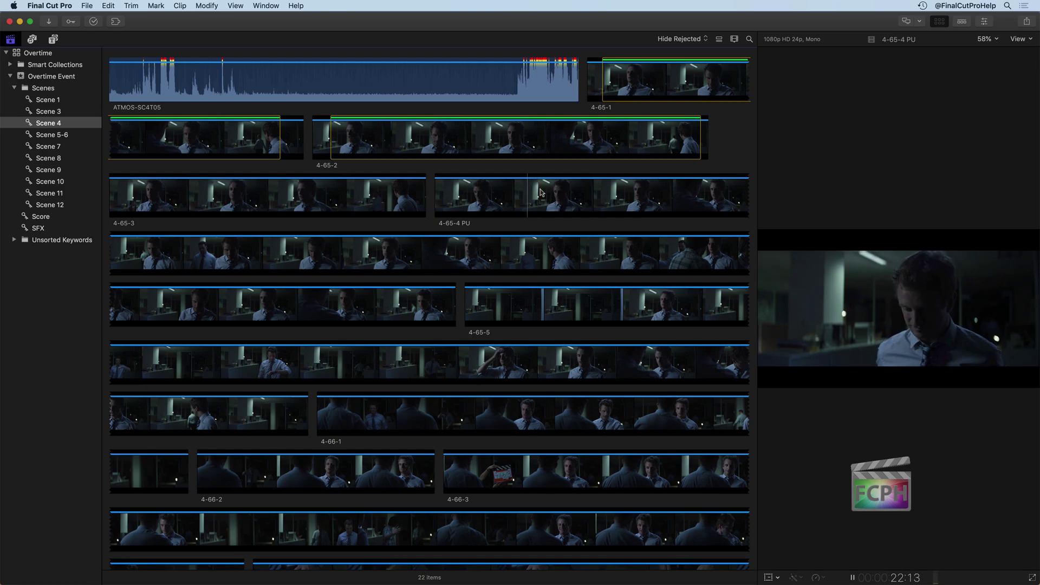
key(k)
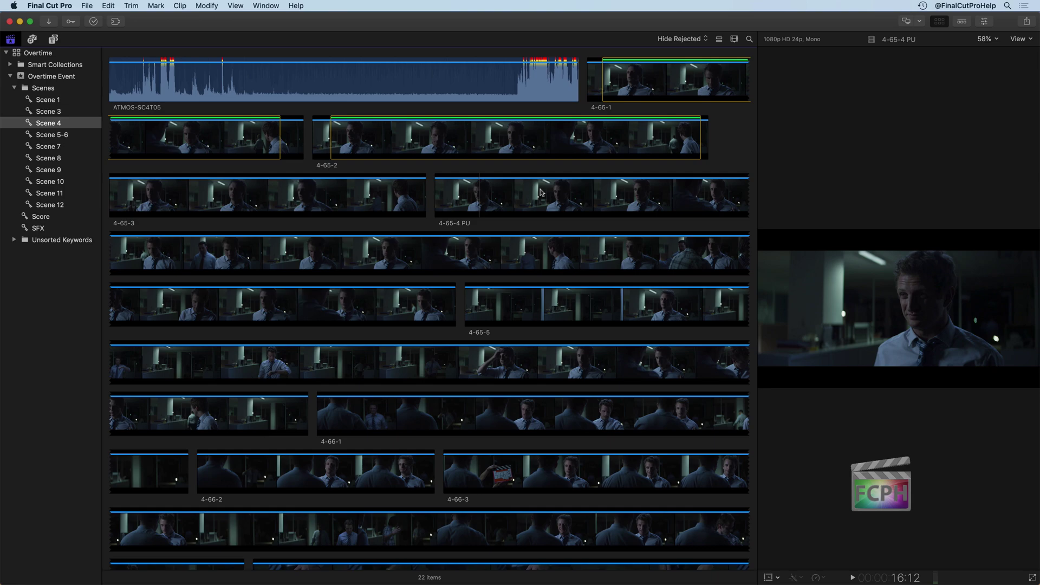
key(i)
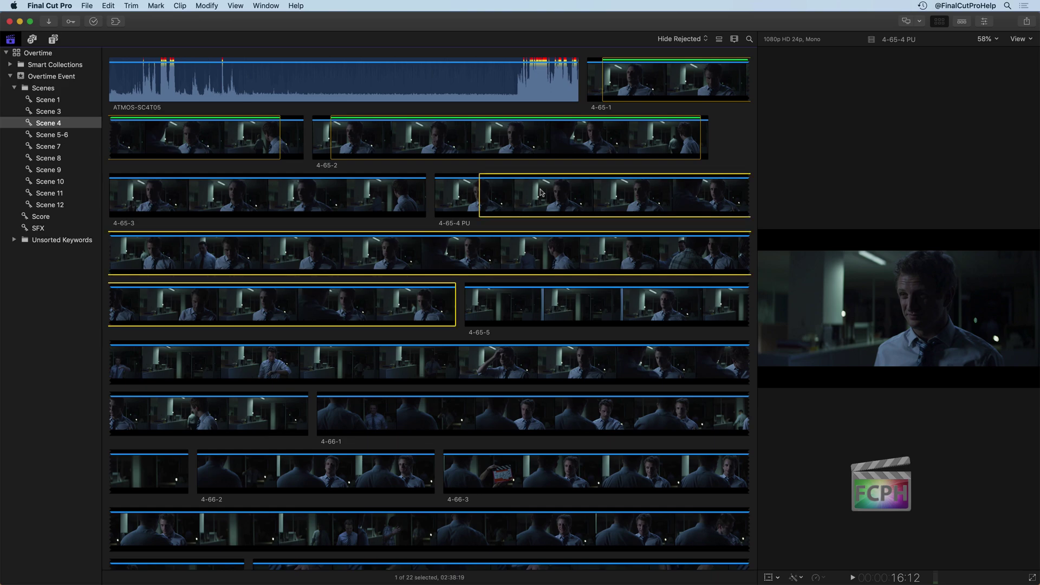
key(space)
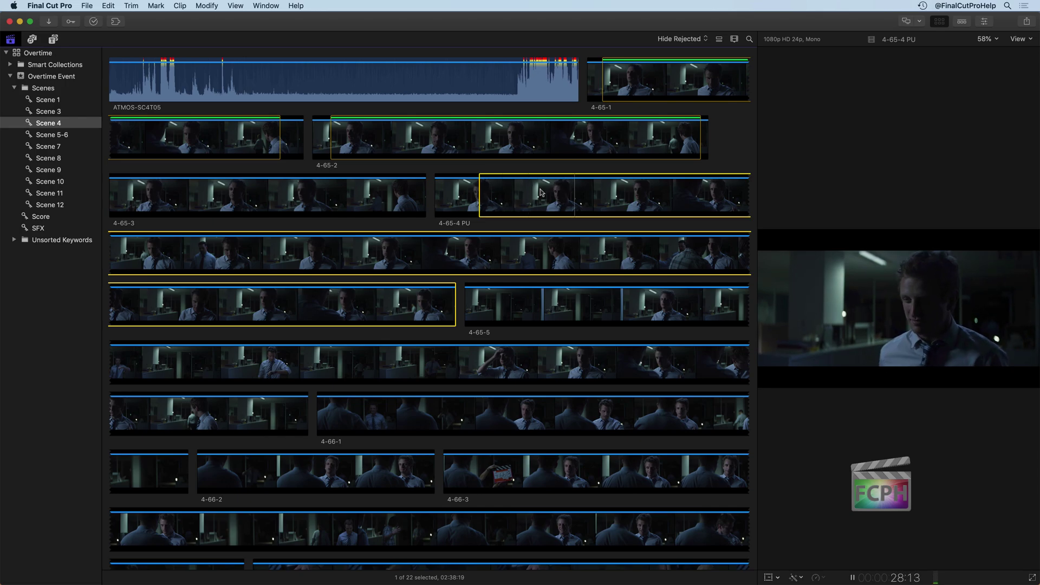
key(space)
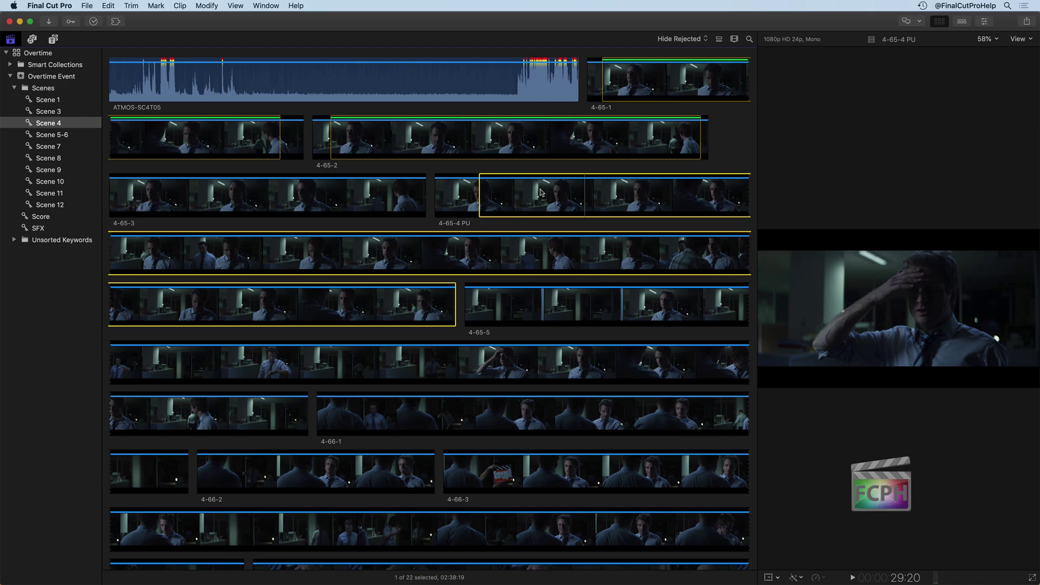
key(o)
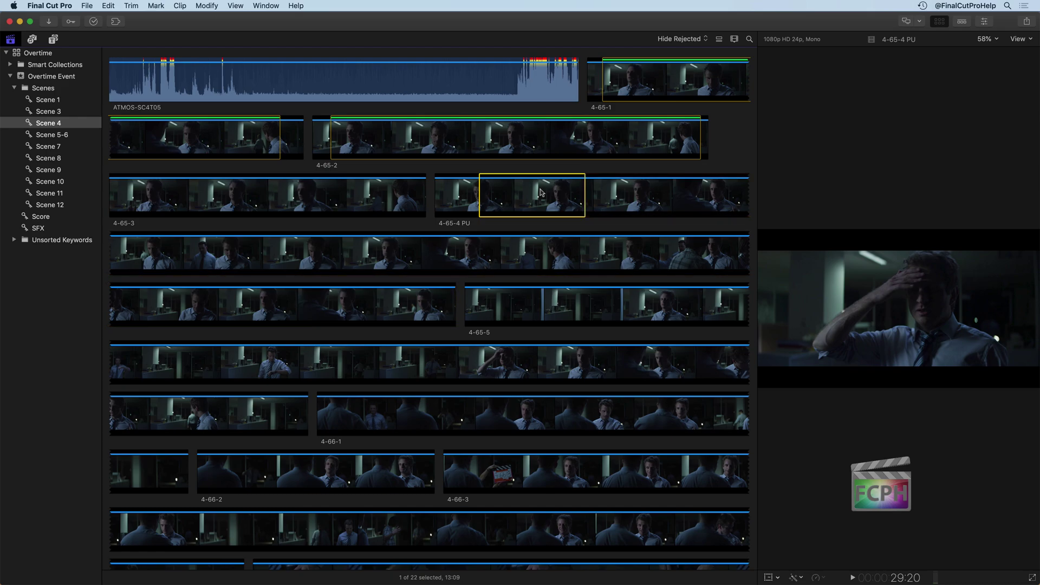
key(f)
key(u)
Mark a replacement range of about 6:04 further along clip 4-65-4 PU, and restore the earlier 13:09 range
key(space)
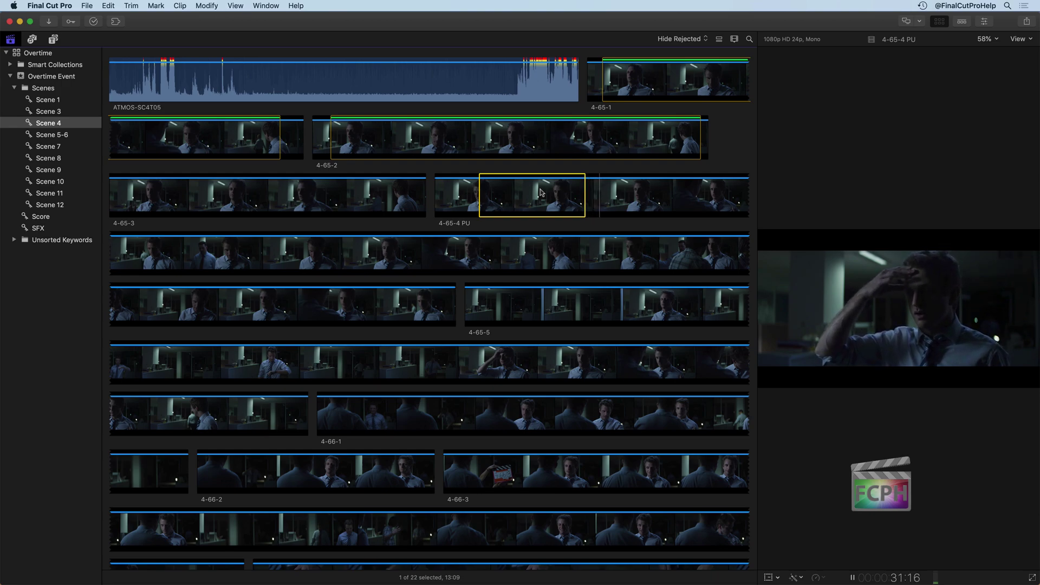
key(i)
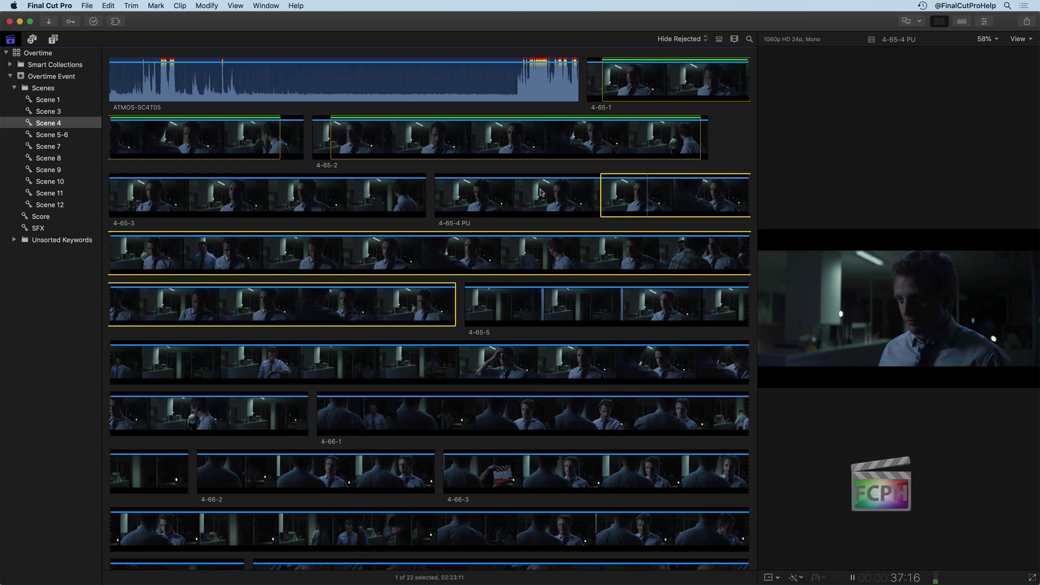
key(o)
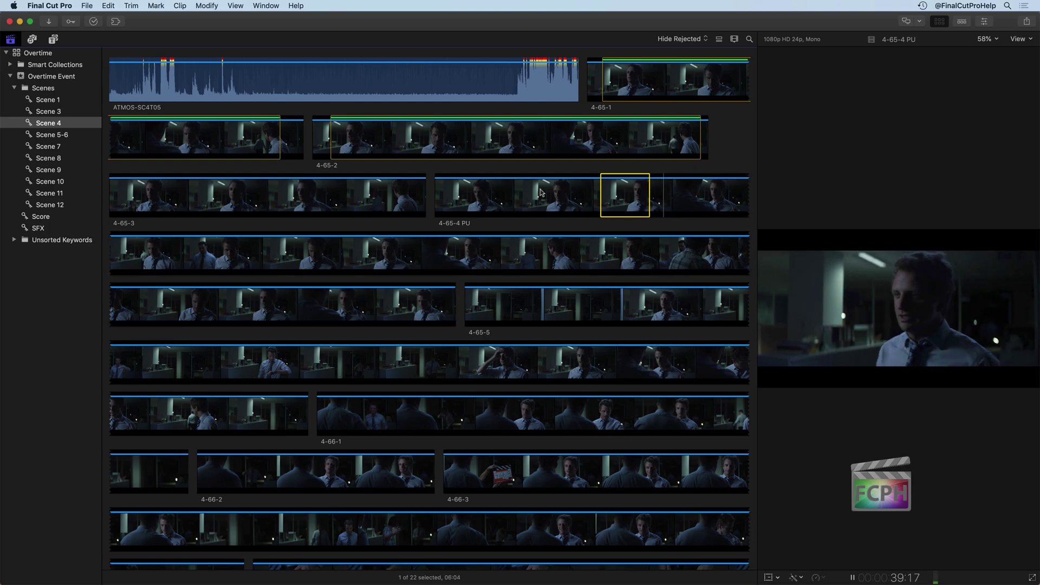
key(space)
drag(479, 195, 585, 195)
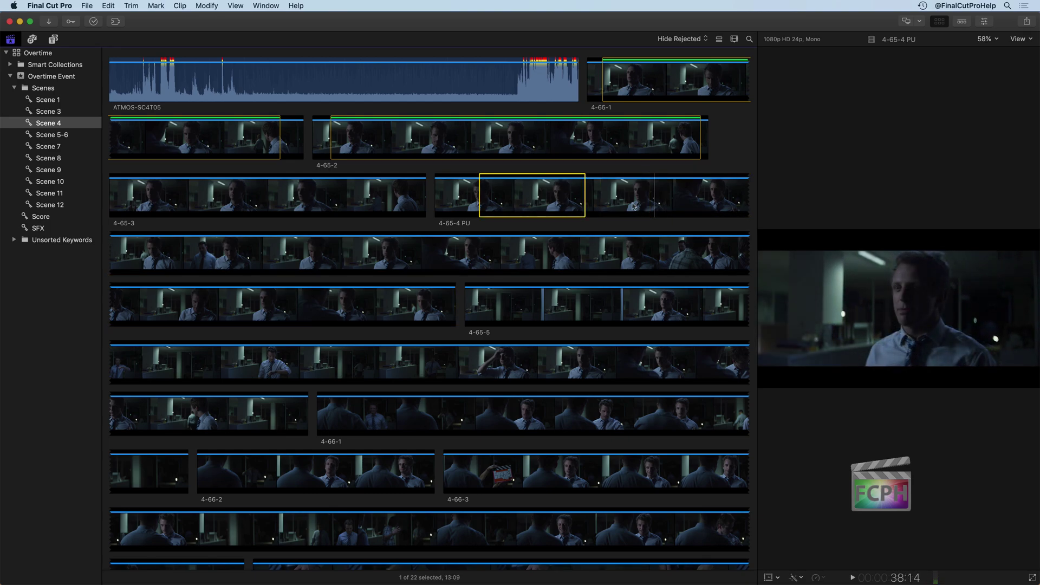
Add two separate ranges of about two seconds each to clip 4-65-4 PU, the first starting at 38:14, while keeping the existing range
key(super+shift+i)
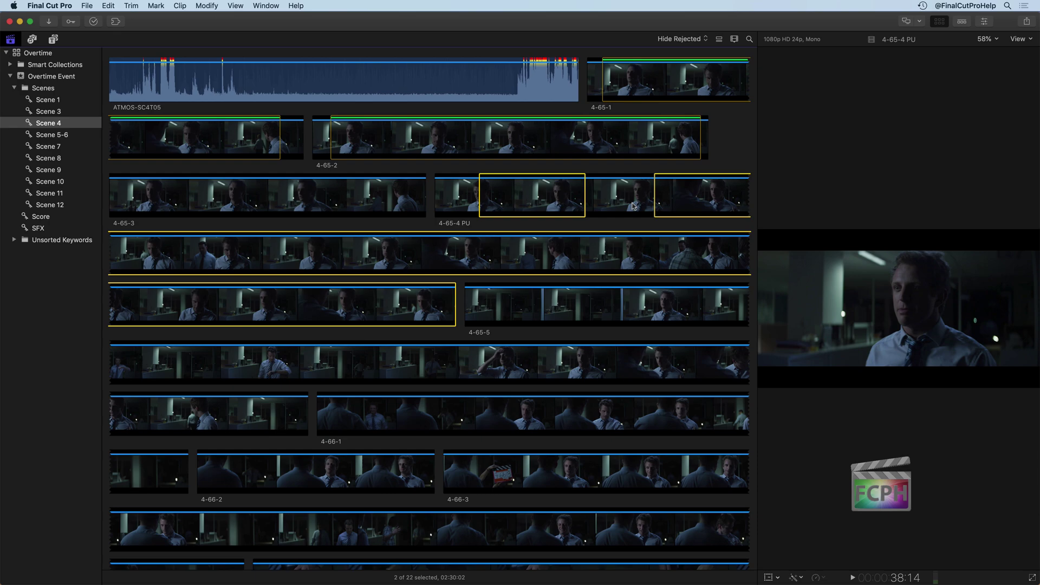
key(space)
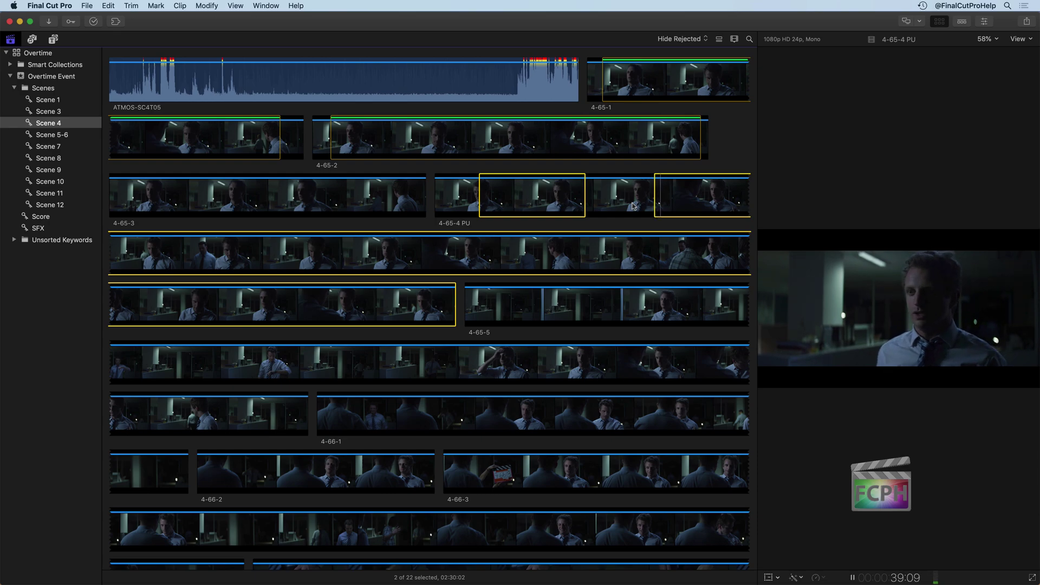
key(o)
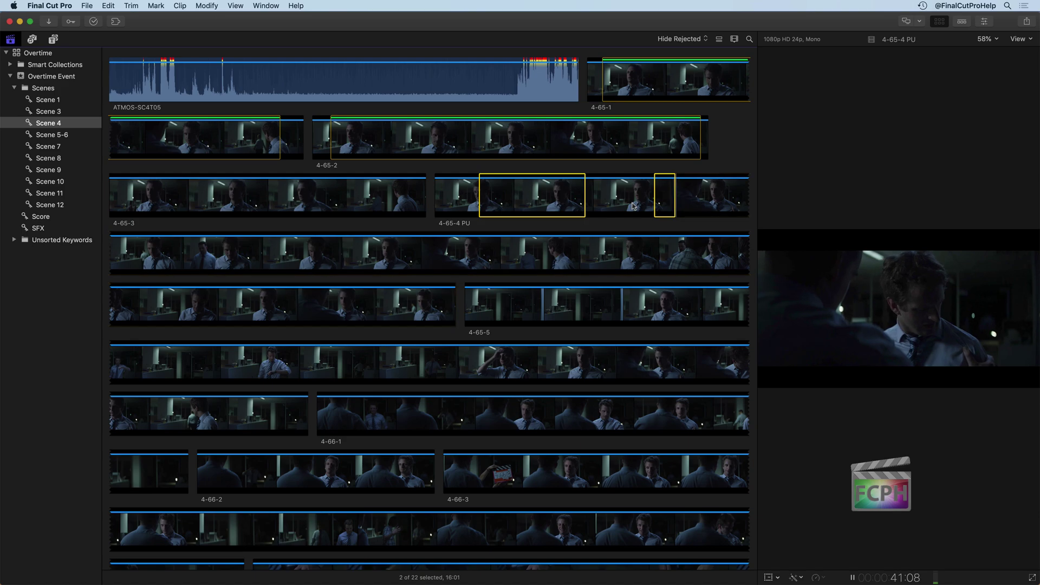
key(super+shift+i)
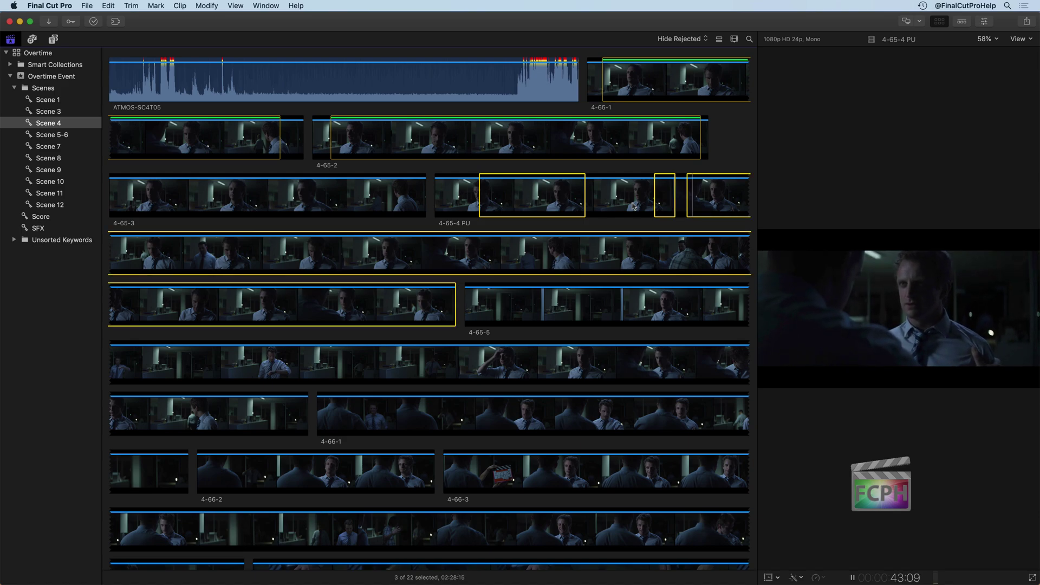
key(o)
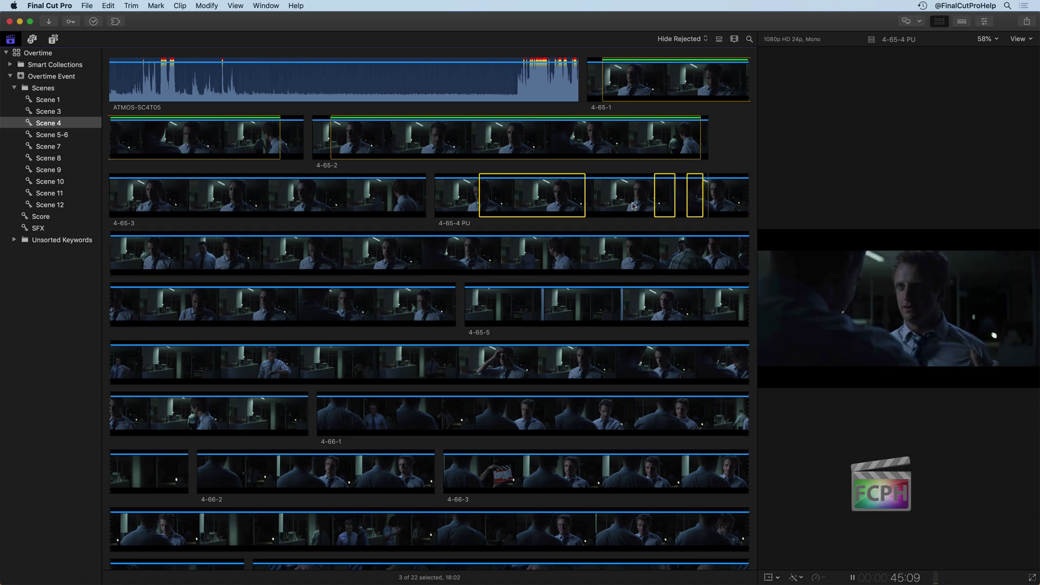
key(space)
Open the keyword editor for the three selected ranges, move it below them and close it
key(super+k)
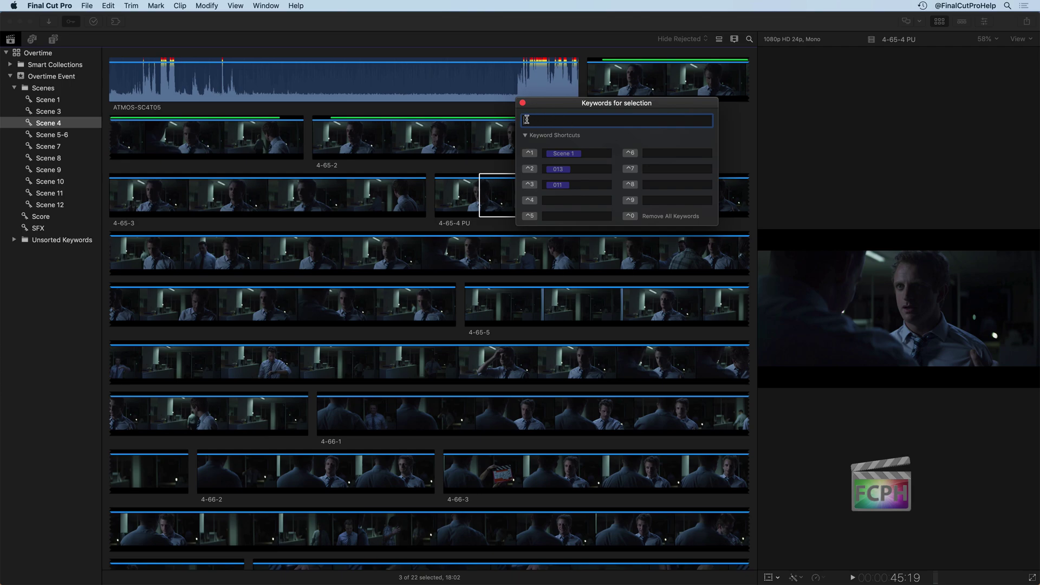
drag(548, 103, 552, 233)
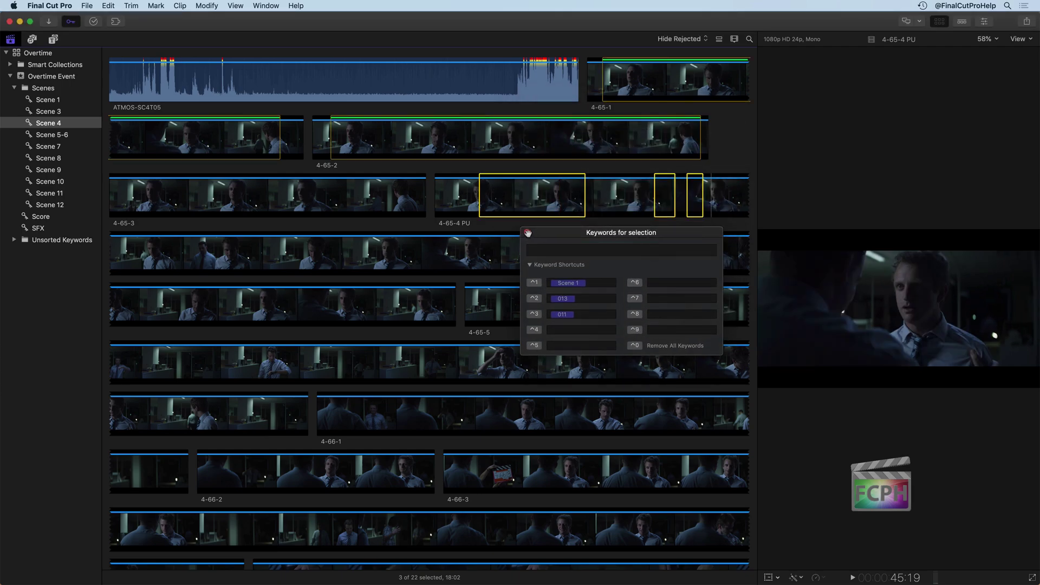
click(525, 233)
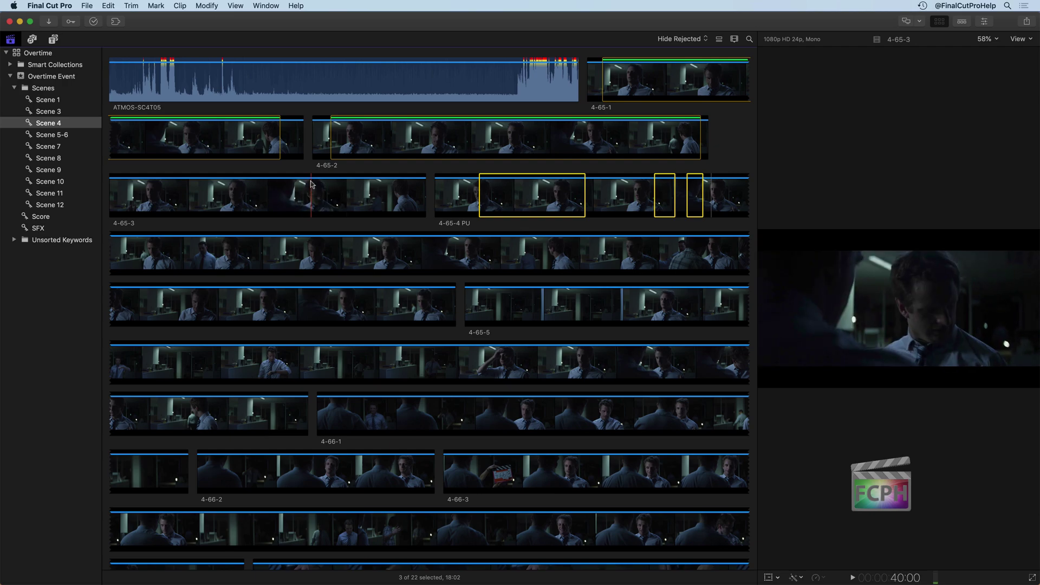